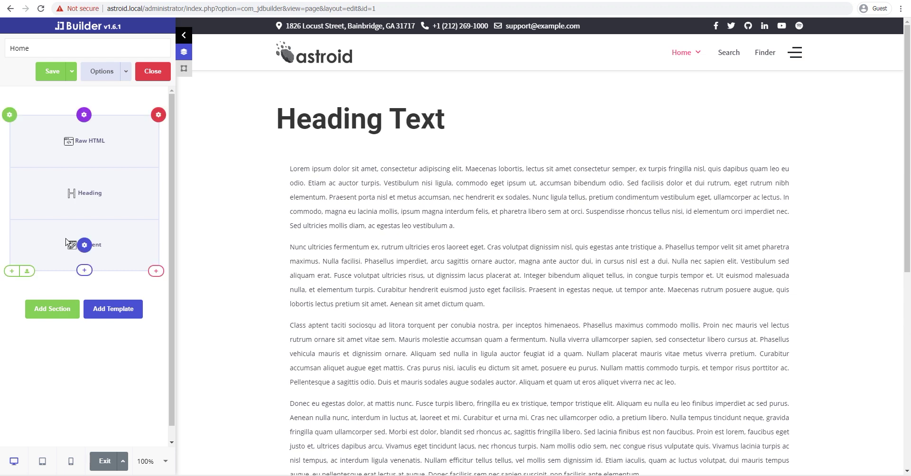
- Enable Particles Background in the section's Design settings, using the Default preset network
left_click(10, 115)
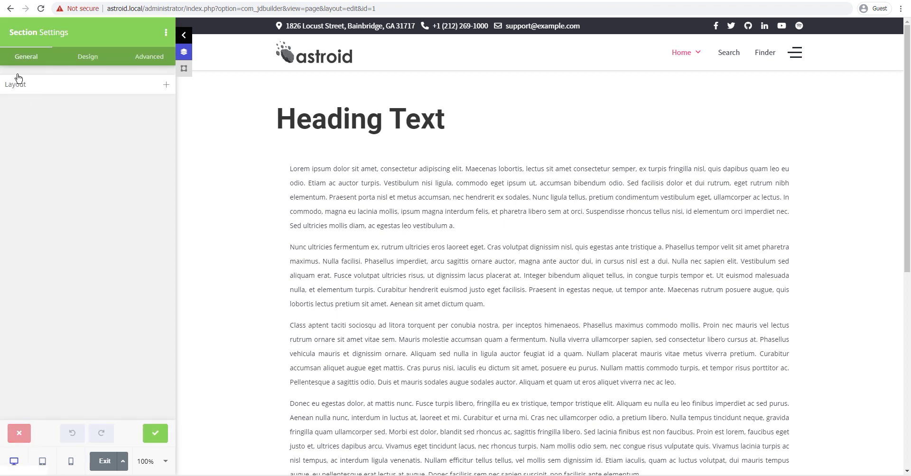
left_click(83, 61)
left_click(56, 136)
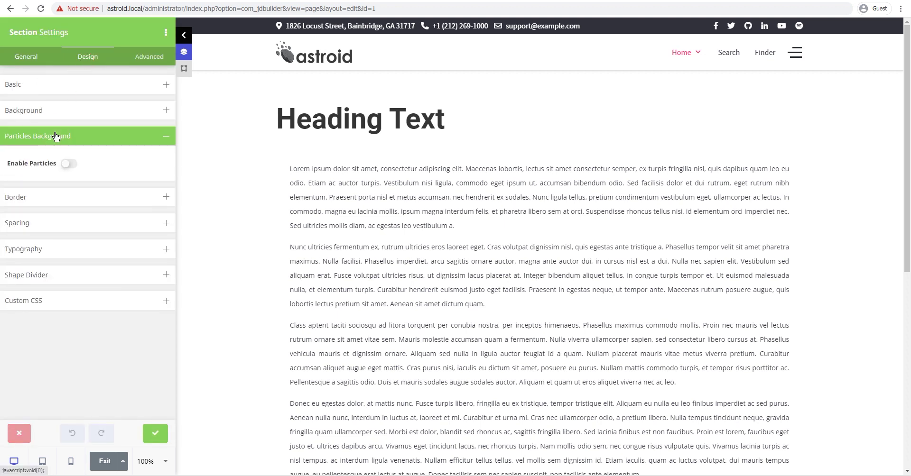
left_click(70, 163)
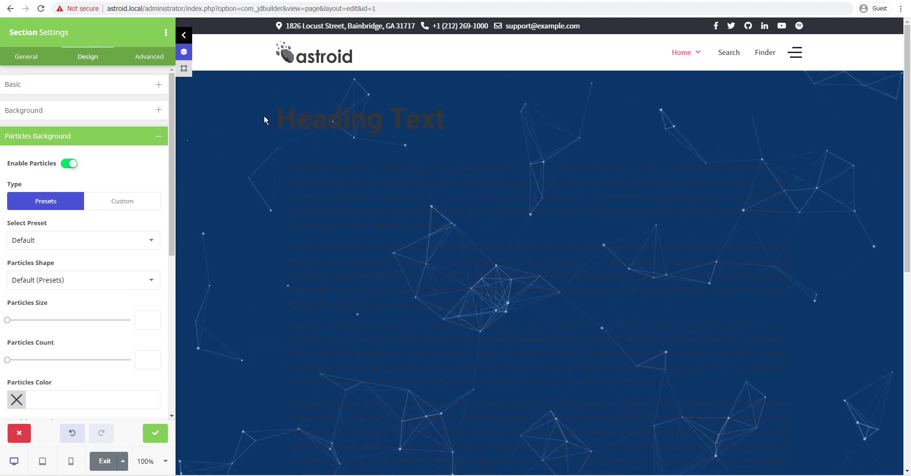
scroll(78, 258, "down", 2)
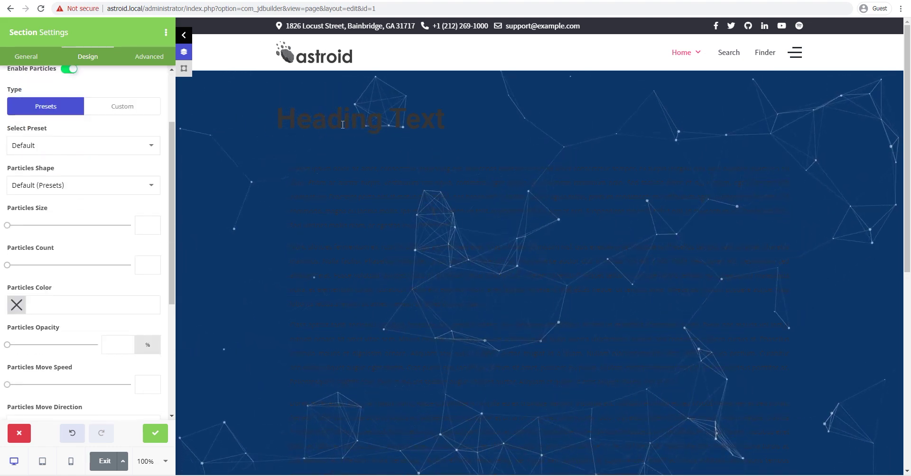
- Set the section's Particles Color to red #D00000 and close the colour picker
left_click(16, 305)
left_click(15, 324)
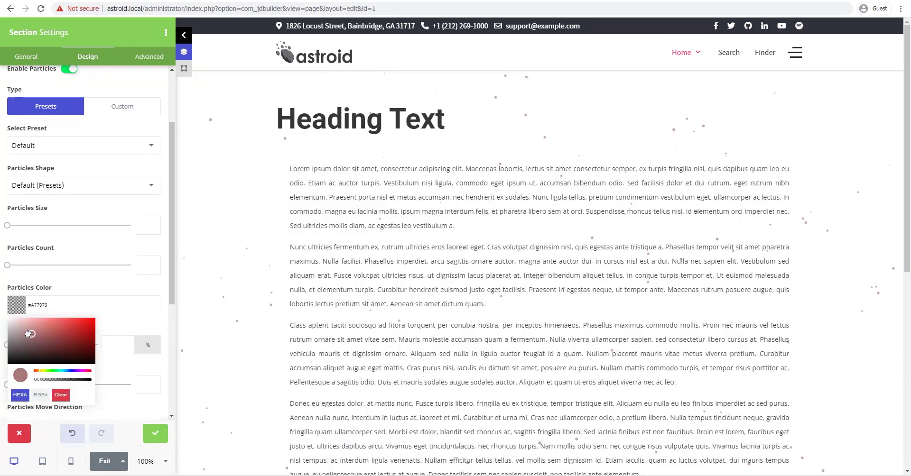
left_click_drag(10, 319, 6, 317)
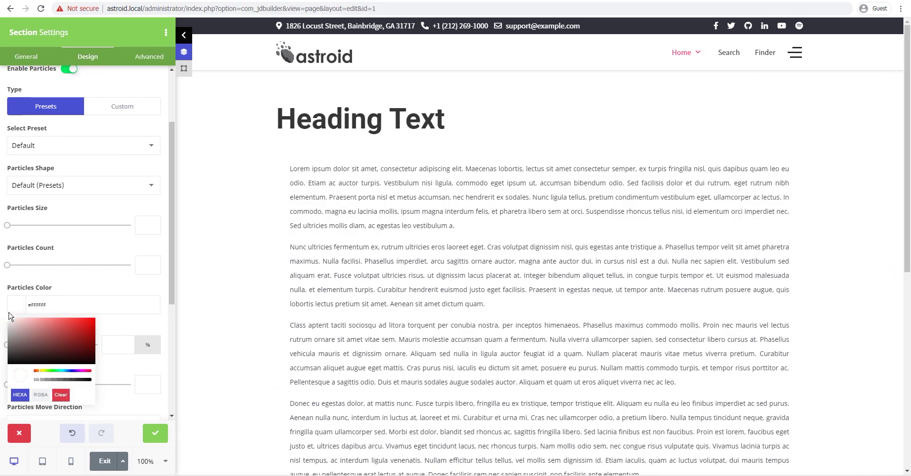
left_click(25, 342)
left_click_drag(90, 327, 96, 326)
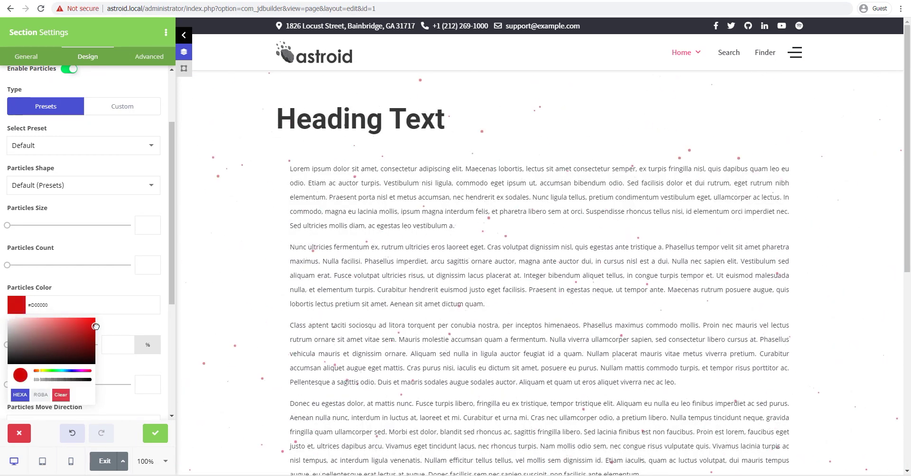
scroll(74, 244, "up", 2)
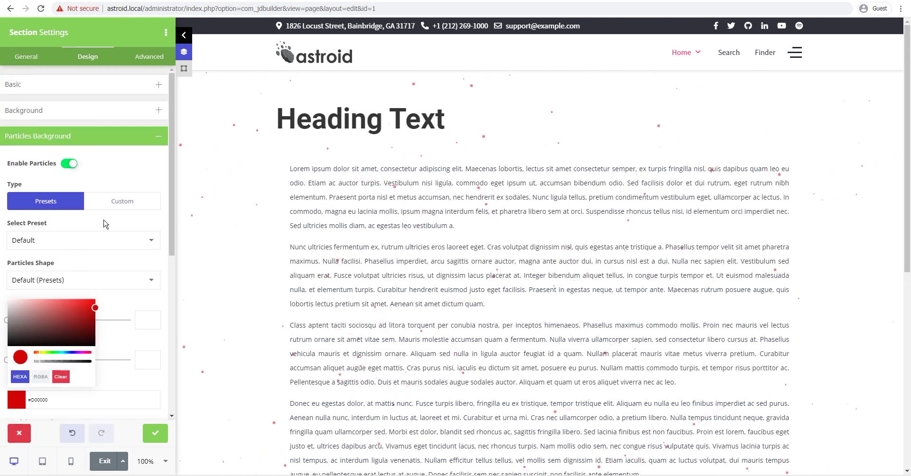
left_click(37, 220)
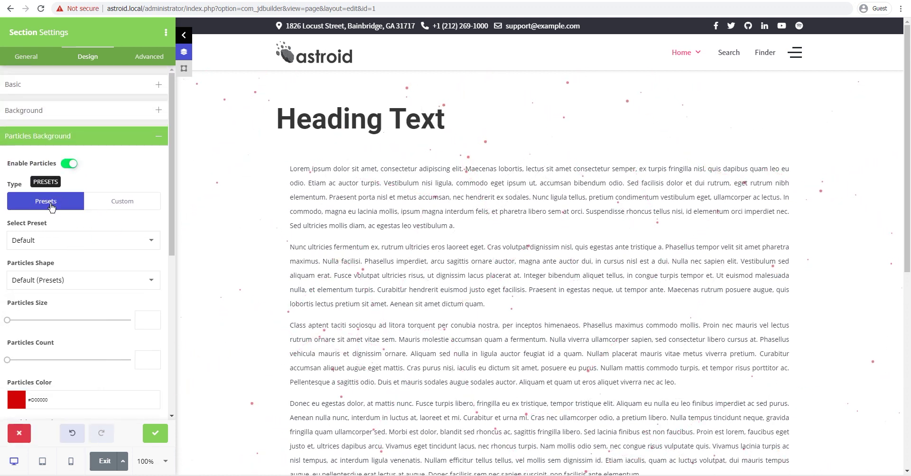
scroll(62, 283, "down", 2)
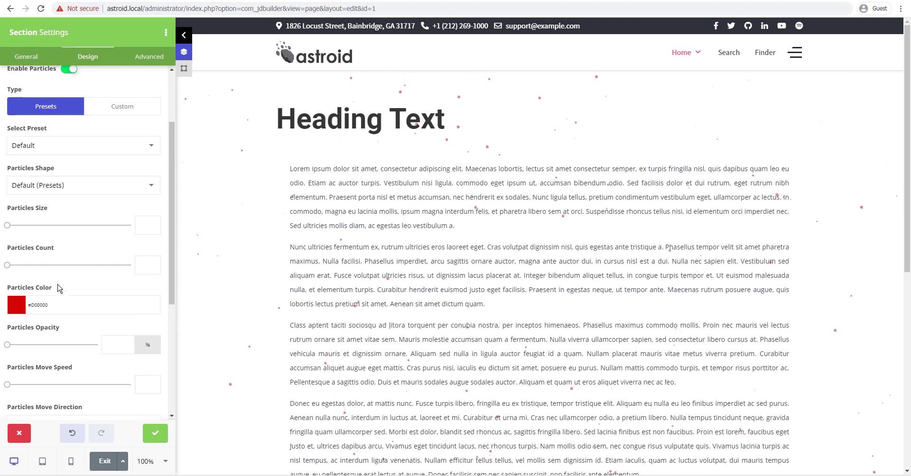
scroll(57, 269, "up", 2)
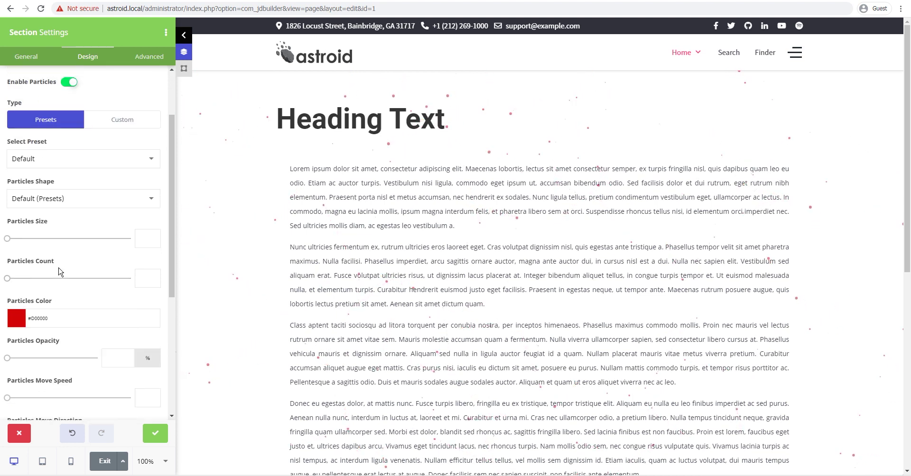
- Switch the particles type to Custom to view its JSON editor, then return to Presets
left_click(105, 204)
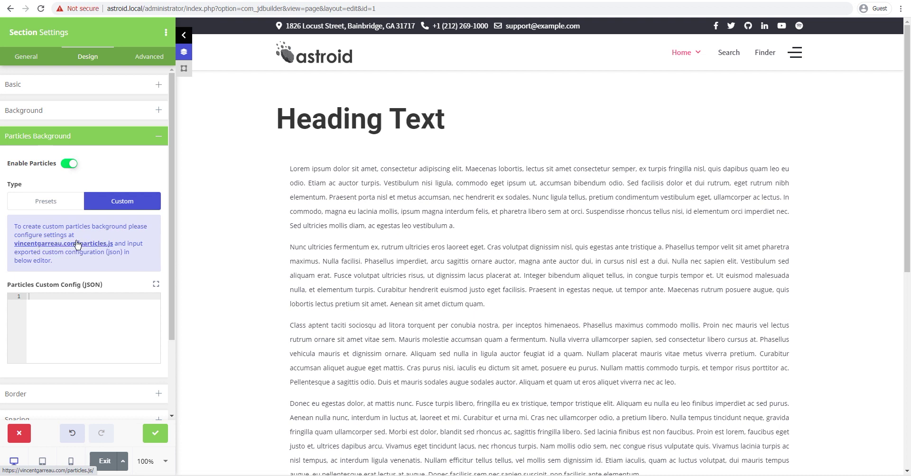
left_click_drag(16, 226, 61, 265)
left_click(84, 319)
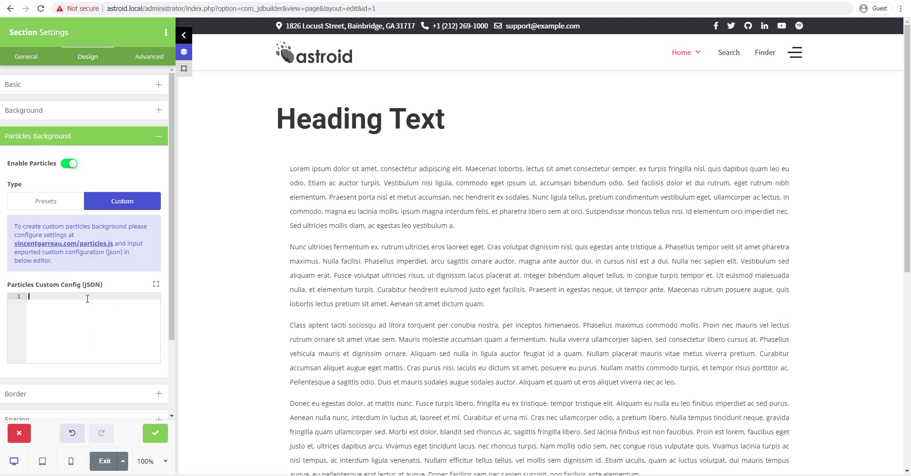
left_click(38, 202)
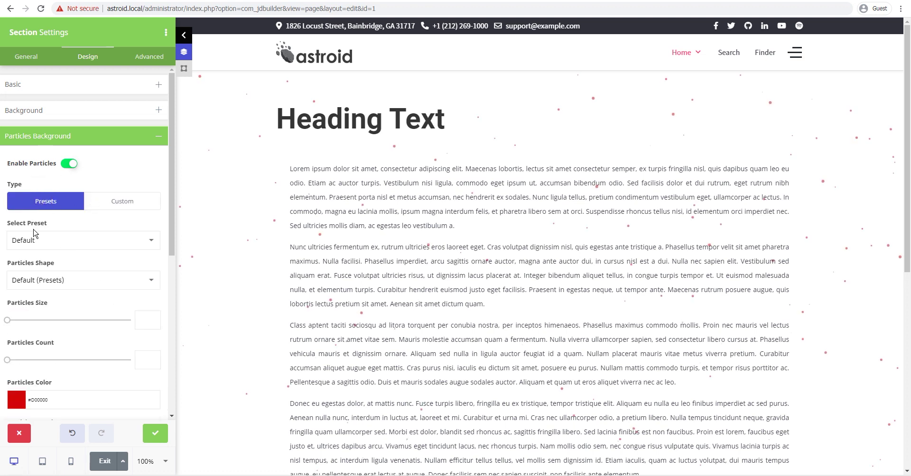
- Try the Bubble and Snow particle presets, settling on Stars
left_click(81, 245)
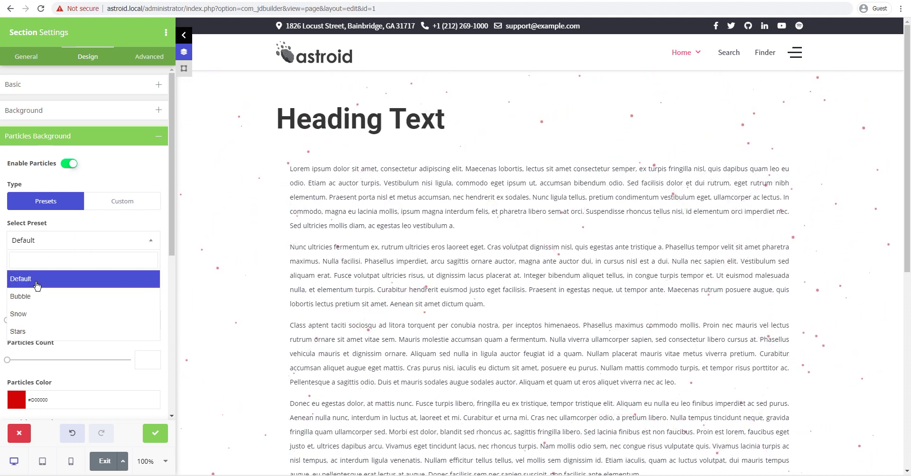
left_click(37, 296)
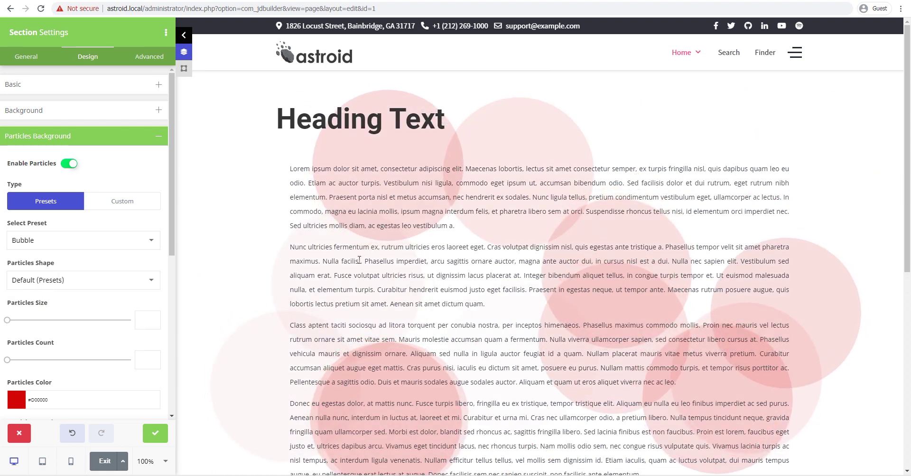
left_click(78, 240)
left_click(43, 313)
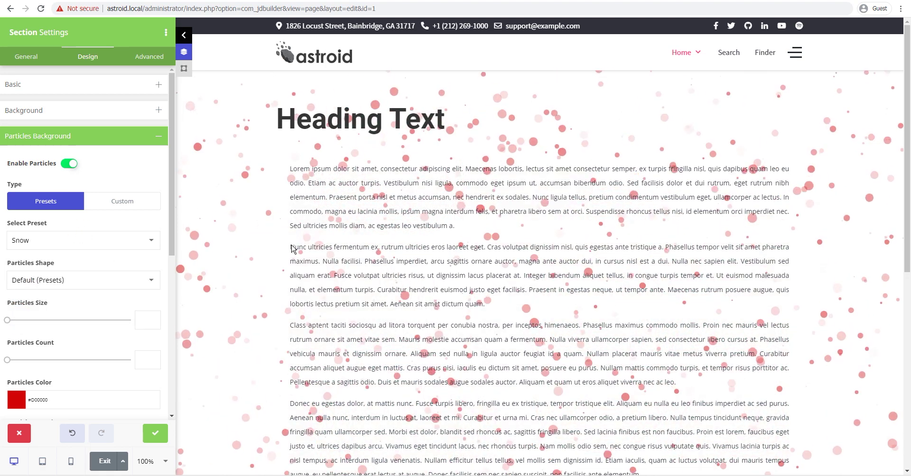
left_click(70, 241)
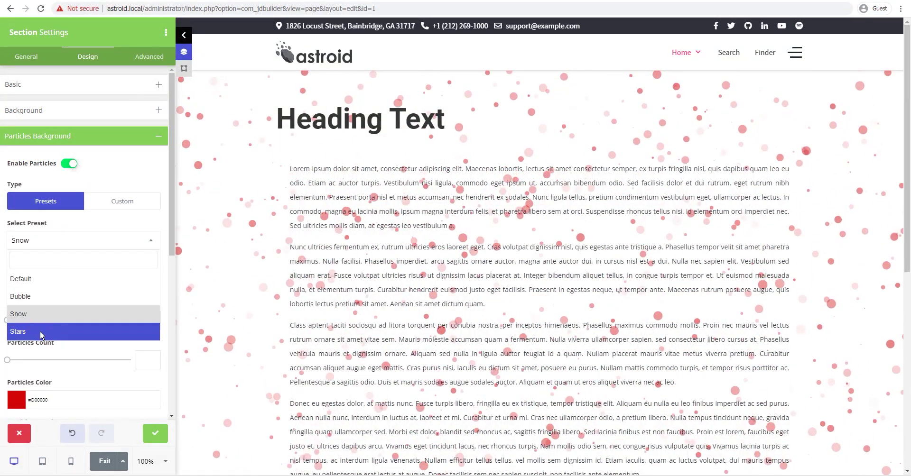
left_click(41, 331)
left_click(77, 239)
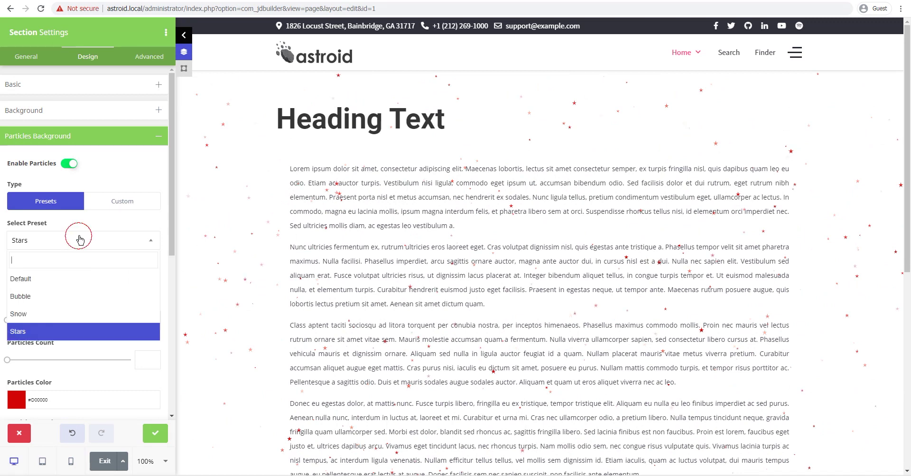
left_click(12, 237)
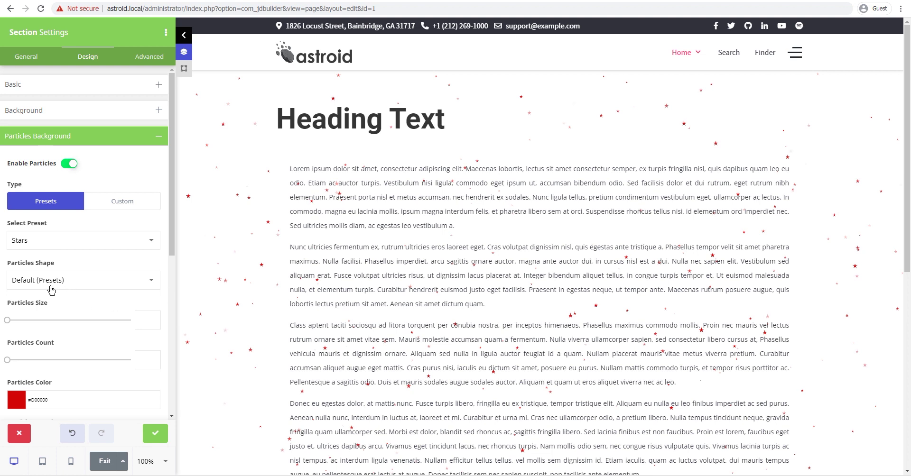
- Return to the Default preset and try Circle, Edge and enlarged Triangle particle shapes
left_click(53, 244)
left_click(56, 279)
left_click(53, 280)
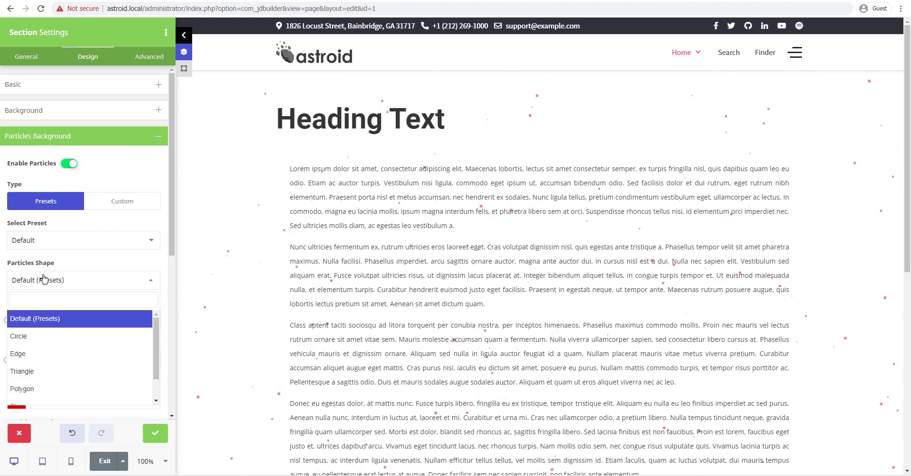
left_click(29, 336)
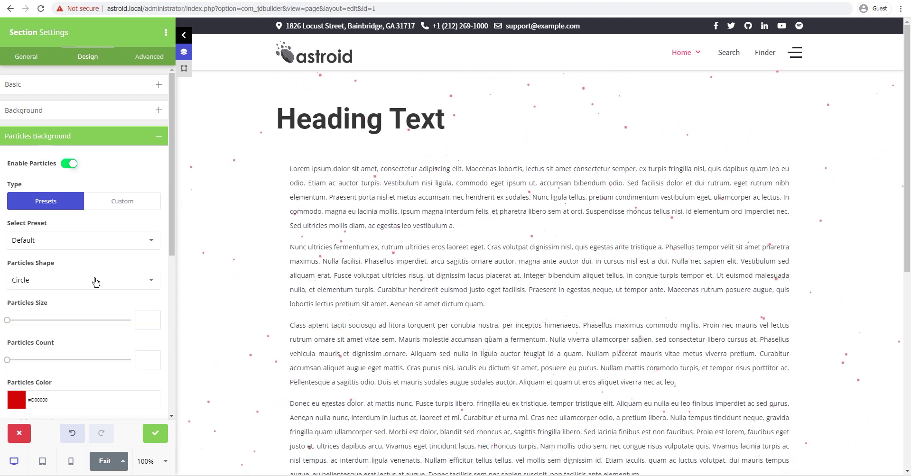
left_click(96, 282)
left_click(35, 352)
left_click(83, 279)
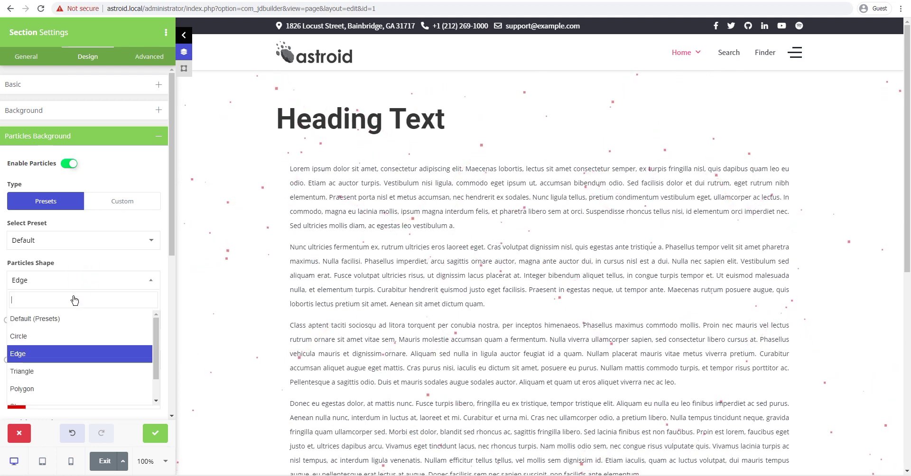
left_click(33, 371)
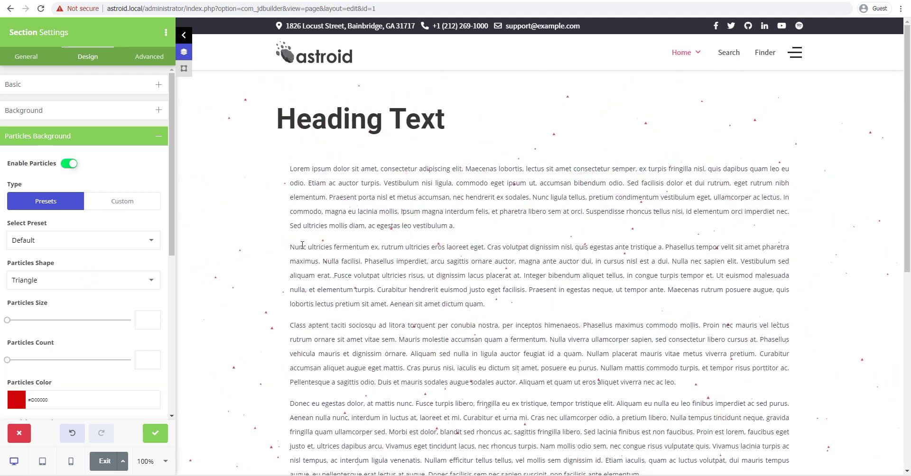
mouse_move(13, 321)
left_mouse_down()
mouse_move(30, 320)
mouse_move(17, 320)
left_mouse_up()
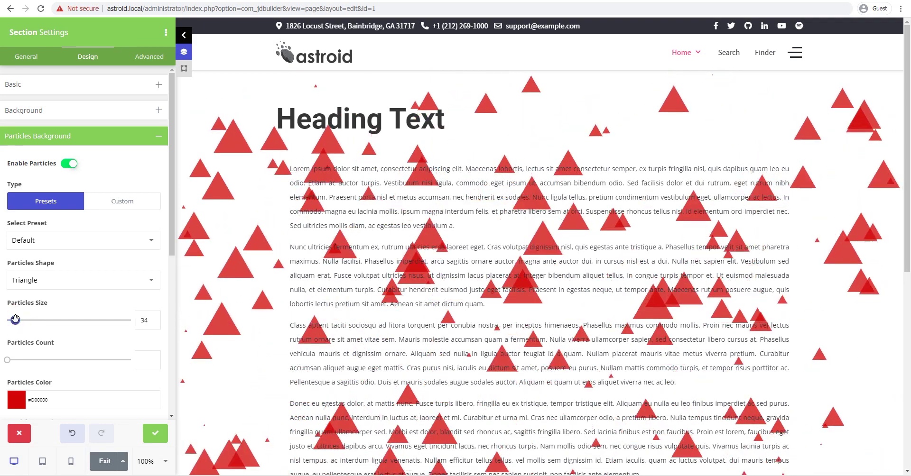
- Try Polygon and Star shapes, then set the particle shape to Image at size 34
left_click(75, 280)
left_click(36, 392)
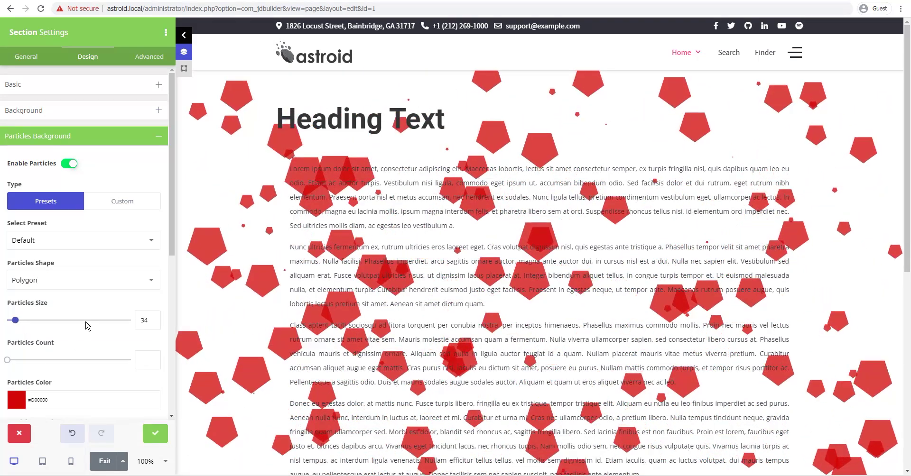
scroll(80, 284, "down", 1)
left_click(63, 232)
scroll(52, 318, "down", 1)
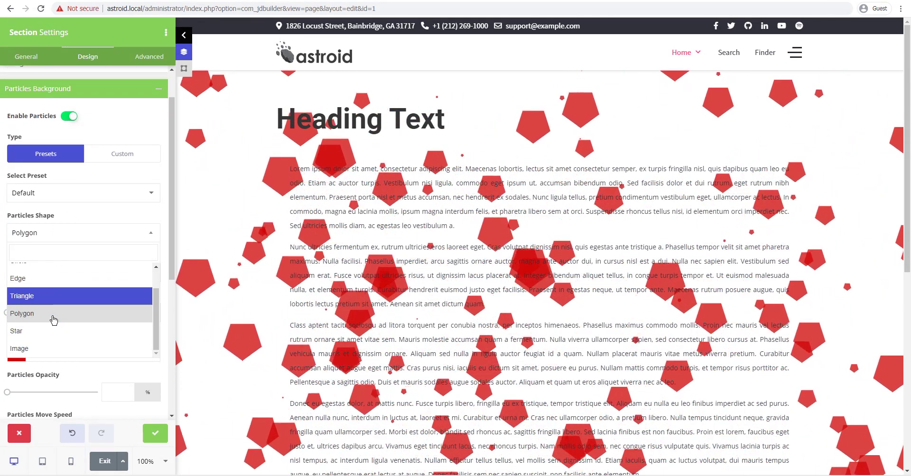
left_click(45, 330)
left_click(96, 233)
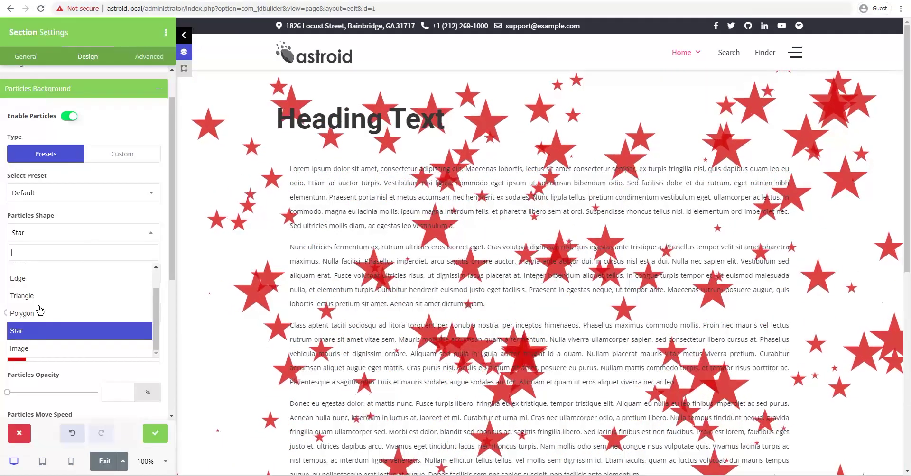
left_click(37, 348)
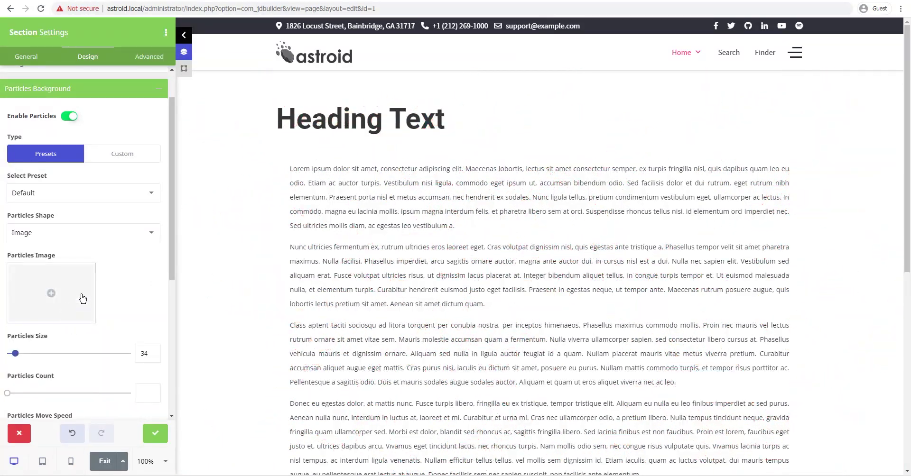
- Open the Media Library from Particles Image and browse into the 2020/05/18 folder
left_click(52, 295)
scroll(456, 240, "down", 2)
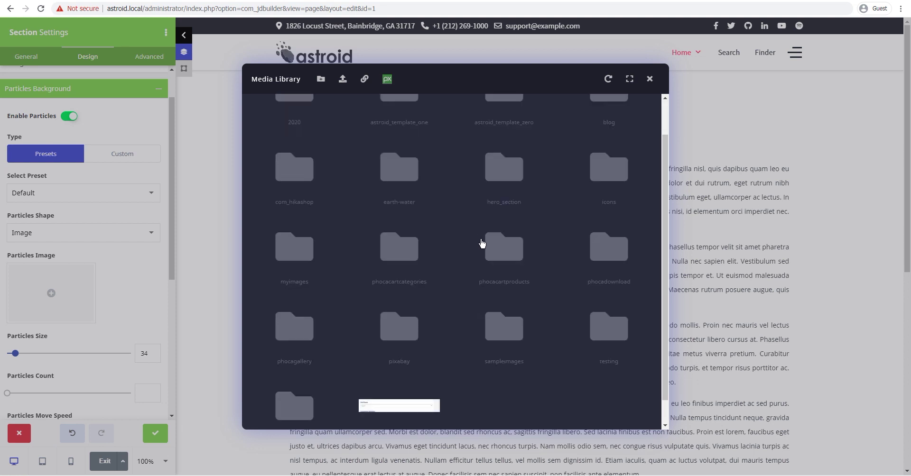
scroll(398, 214, "up", 2)
double_click(297, 135)
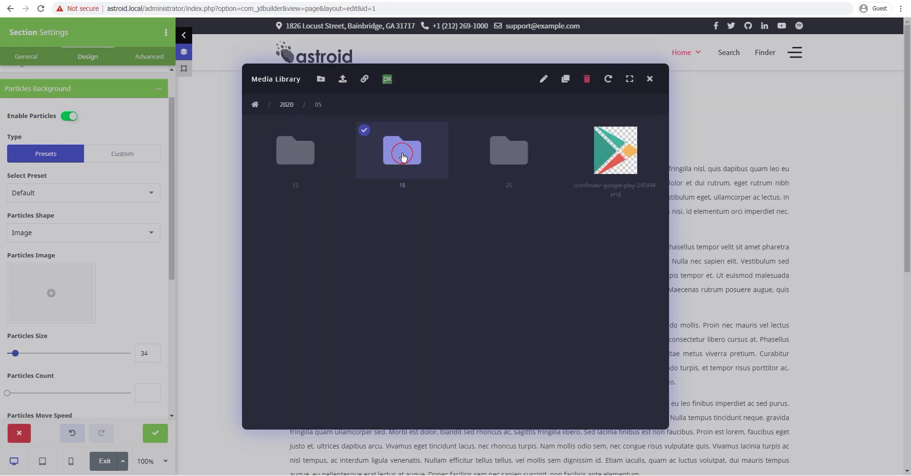
double_click(401, 150)
- Search Google in a new tab for 'Joomla icon' and show image results with Tools filters
key("ctrl+t")
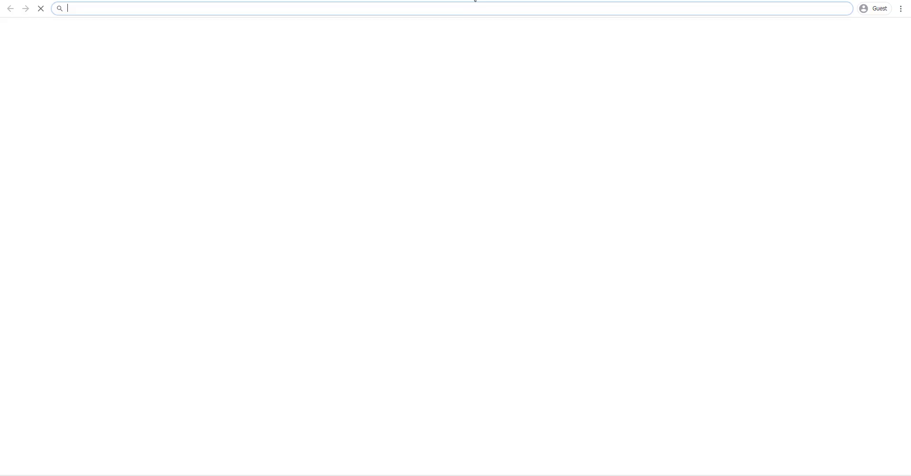
type("Joomla ico")
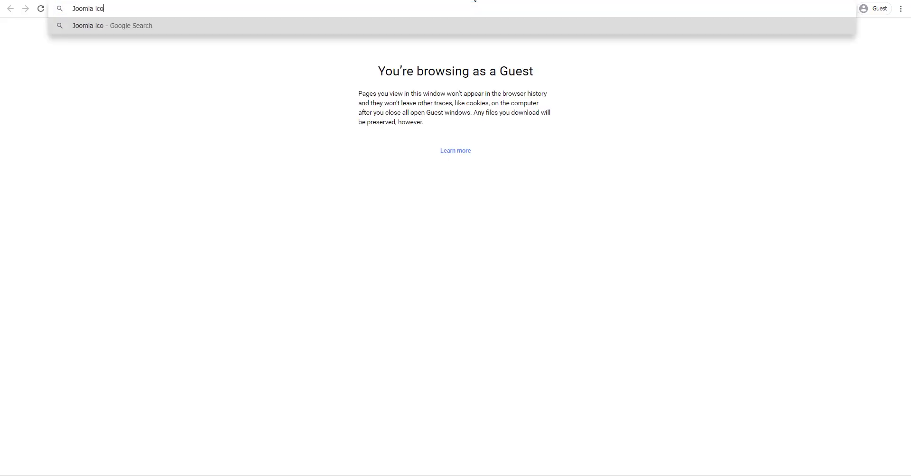
type("n")
key("Return")
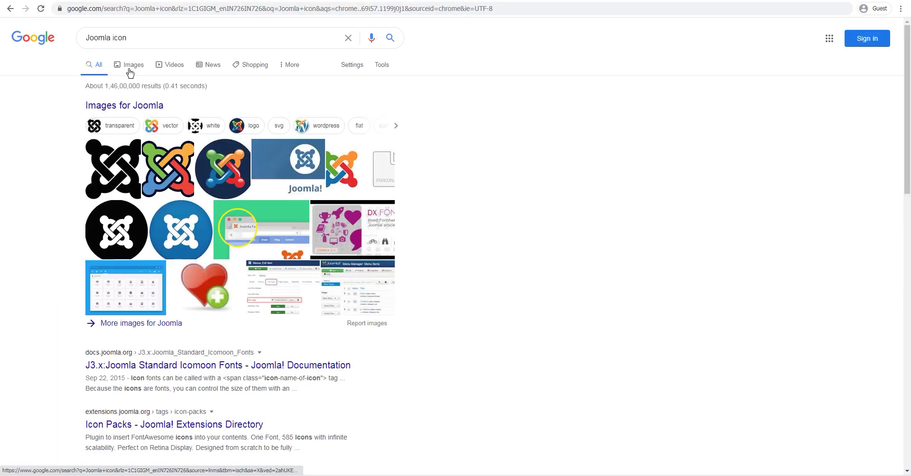
left_click(130, 73)
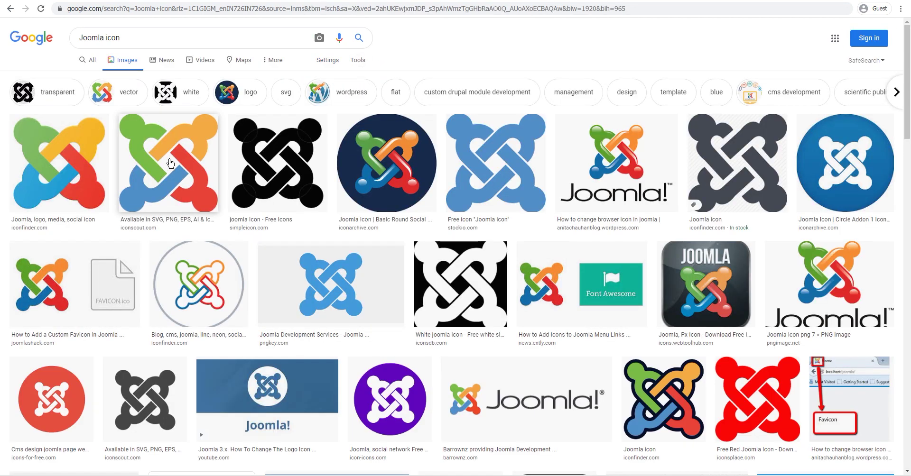
left_click(358, 60)
left_click(196, 10)
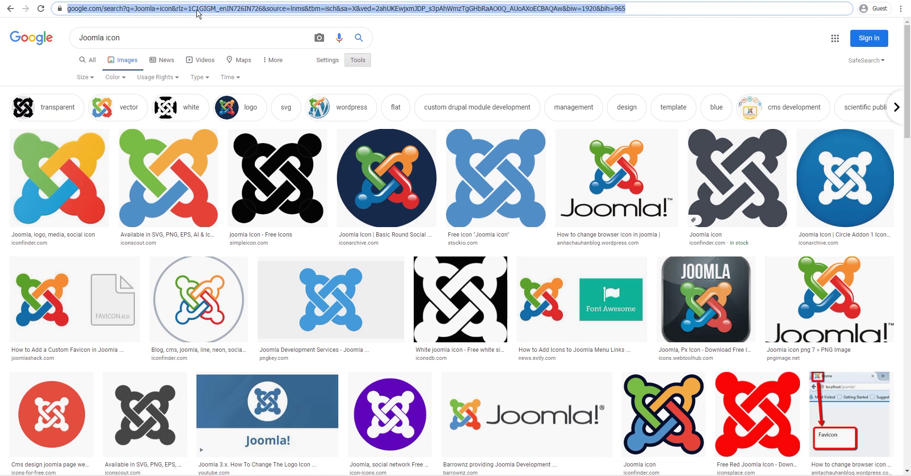
- Download the colourful Joomla icon from iconfinder.com as a 64 px PNG
type("iconfinder.com")
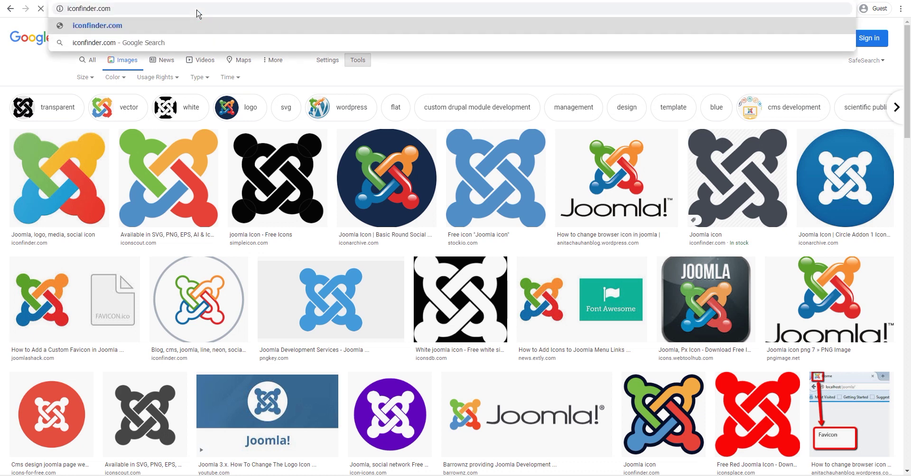
key("Return")
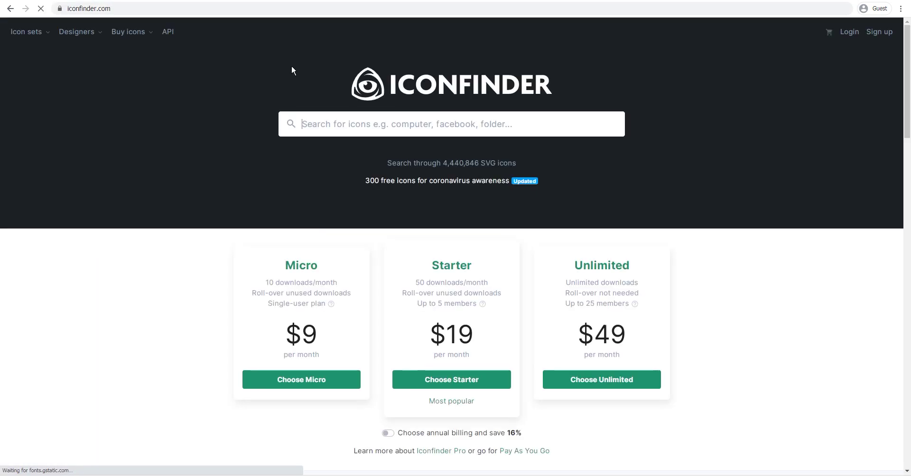
left_click(346, 123)
type("joomla")
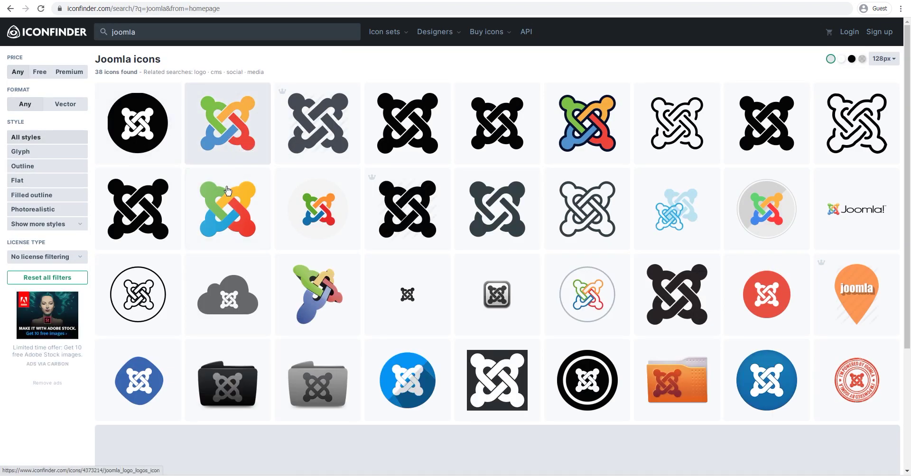
left_click(228, 209)
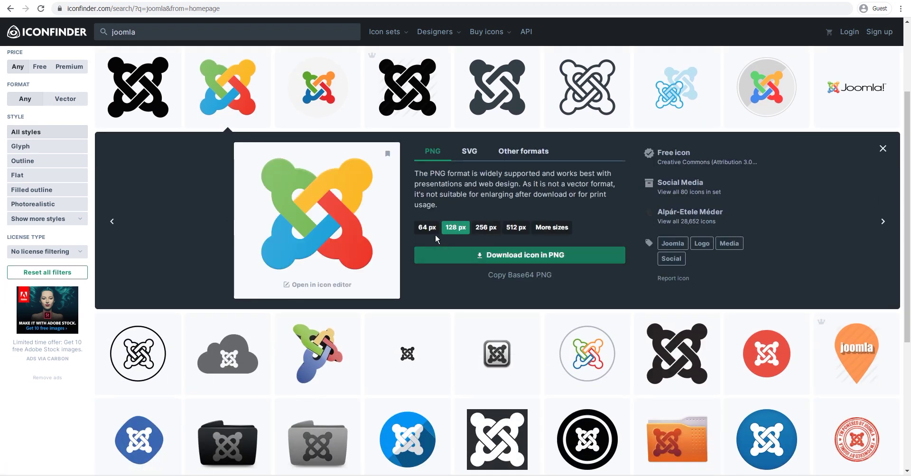
left_click(428, 229)
left_click(520, 256)
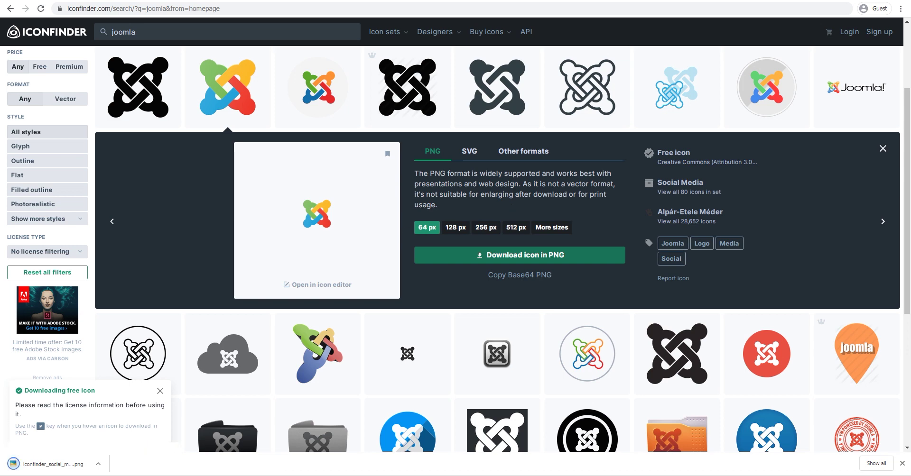
key("ctrl+Tab")
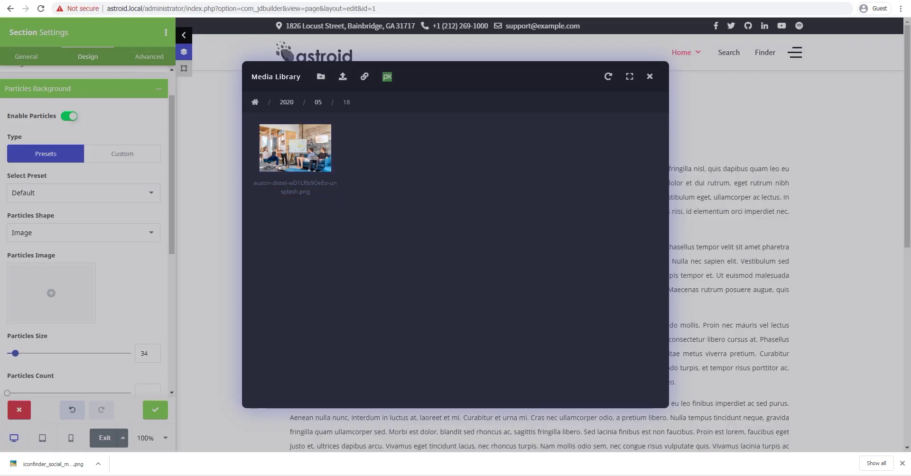
- Upload the downloaded Joomla PNG to the Media Library and select it as the particle image
left_click_drag(48, 464, 448, 197)
left_click(402, 158)
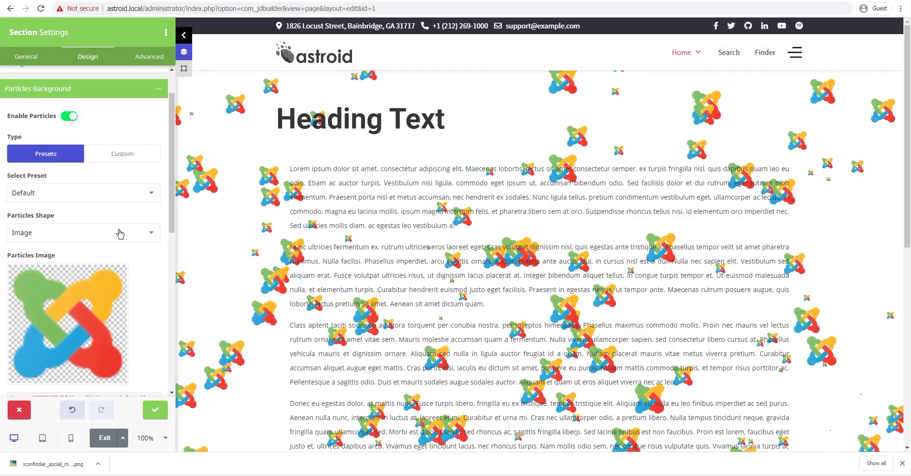
scroll(86, 219, "down", 5)
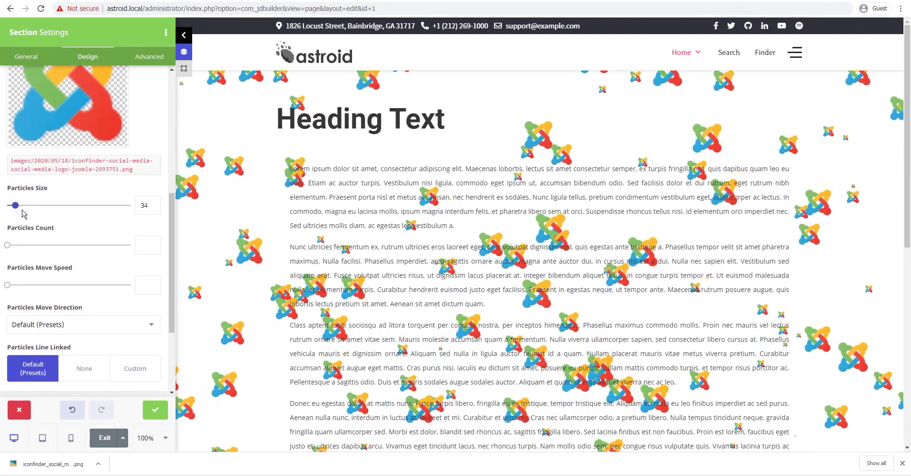
- Set particle size 30, count 91 and move speed 32
left_click(10, 245)
left_click_drag(9, 245, 8, 245)
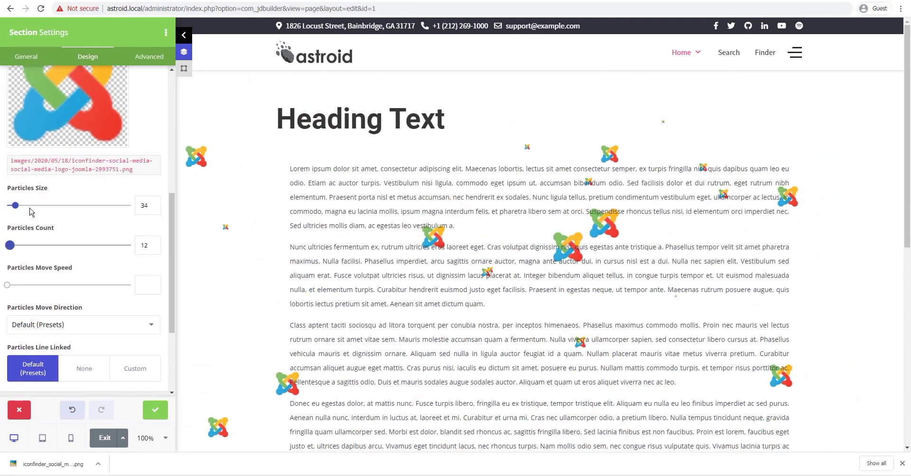
mouse_move(15, 205)
left_mouse_down()
mouse_move(37, 204)
mouse_move(14, 206)
left_mouse_up()
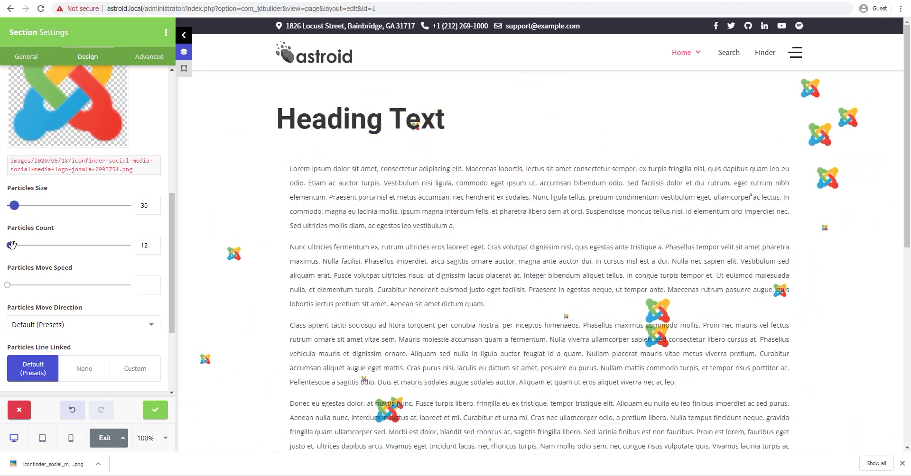
mouse_move(11, 245)
left_mouse_down()
mouse_move(65, 245)
mouse_move(30, 246)
left_mouse_up()
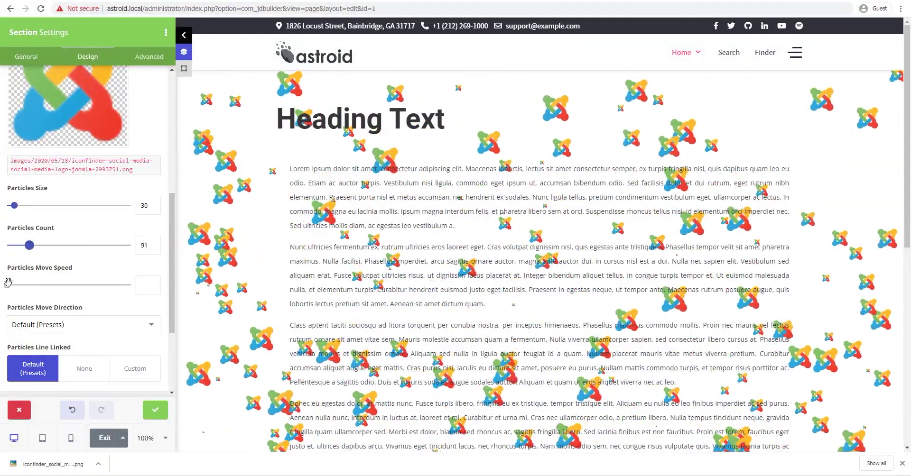
left_click_drag(8, 284, 56, 285)
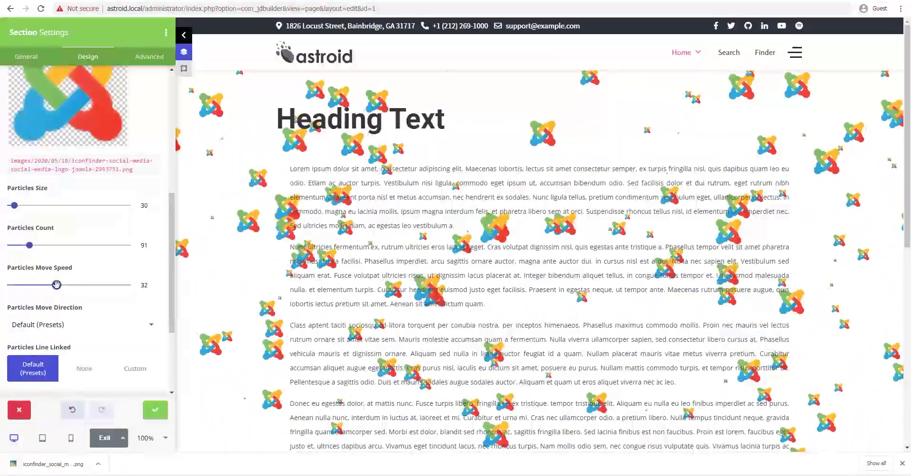
scroll(78, 245, "up", 5)
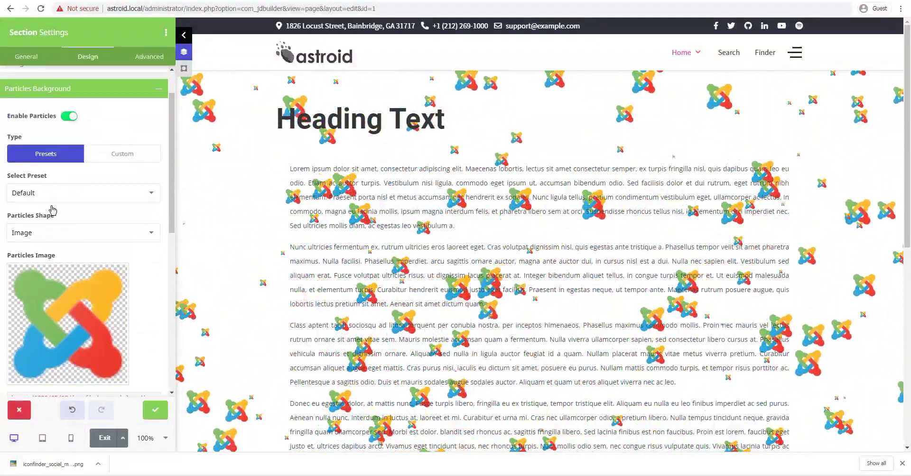
- Try the Snow and Stars particle presets, ending on Bubble
left_click(41, 199)
left_click(34, 264)
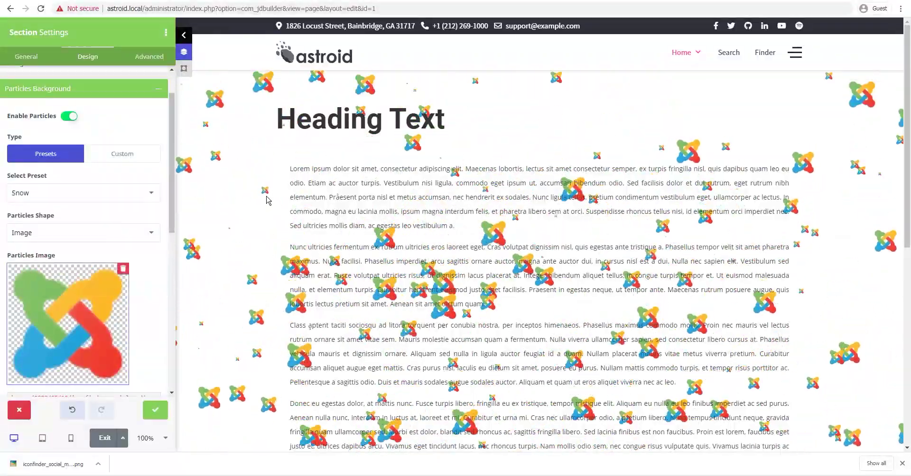
left_click(26, 193)
left_click(24, 279)
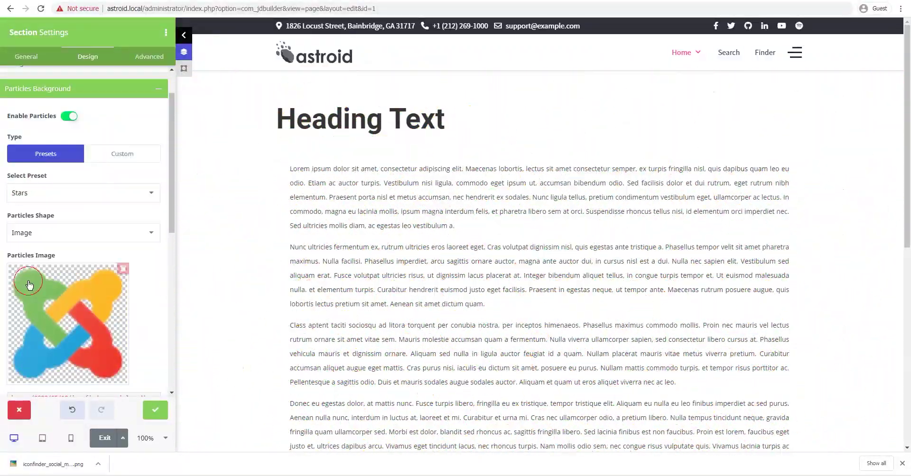
left_click(81, 194)
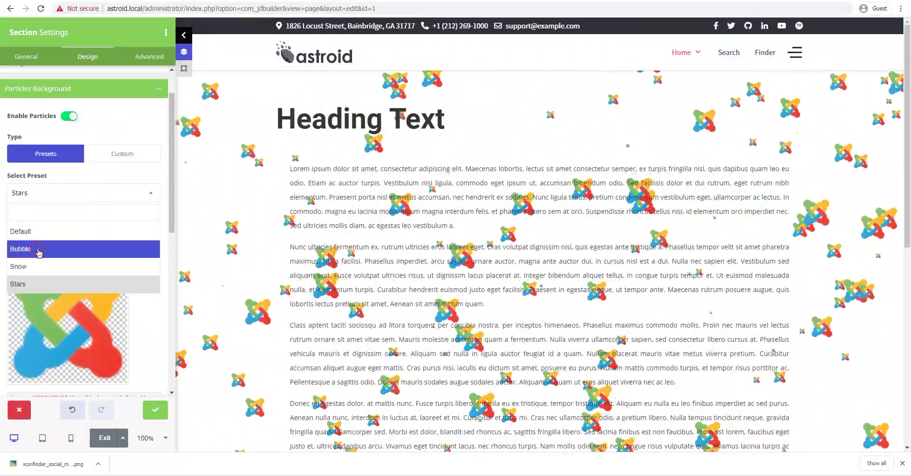
left_click(29, 249)
- Set the particle shape to Edge and the particle opacity to 16%
left_click(63, 243)
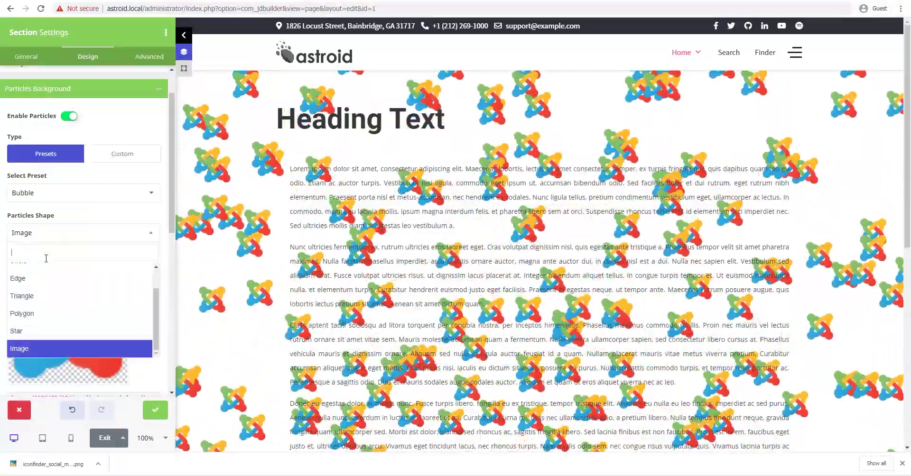
scroll(34, 285, "up", 1)
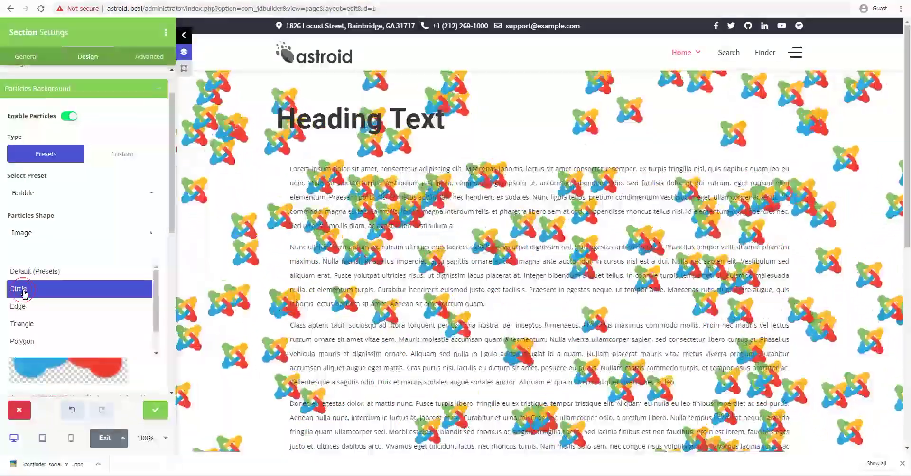
left_click(22, 291)
left_click(55, 236)
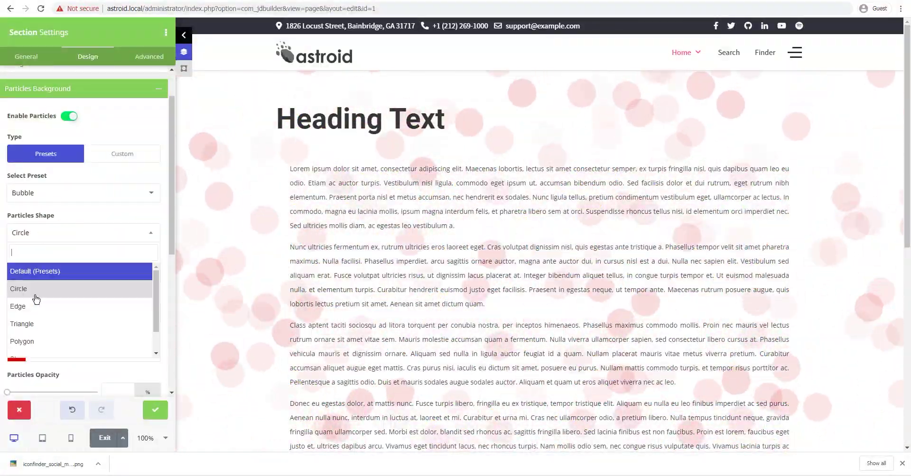
left_click(29, 309)
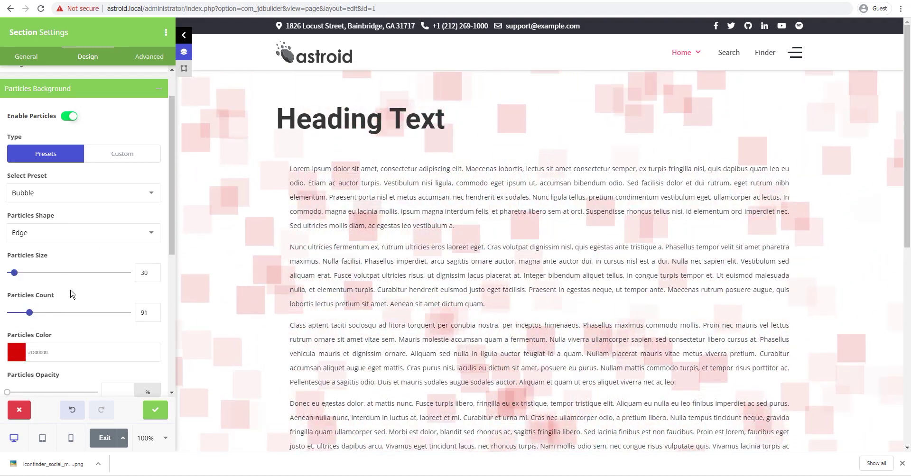
scroll(71, 295, "down", 2)
left_click_drag(10, 296, 54, 297)
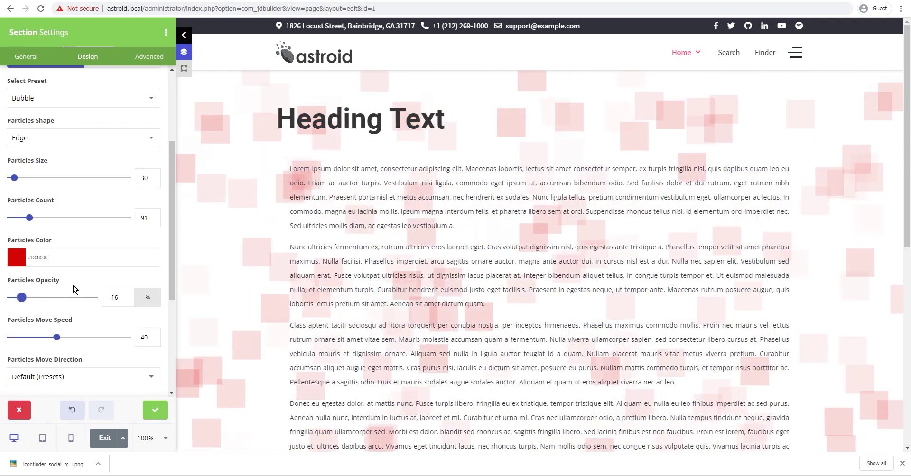
- Make the particles move toward the Bottom at move speed 40
scroll(73, 290, "down", 2)
left_click(68, 283)
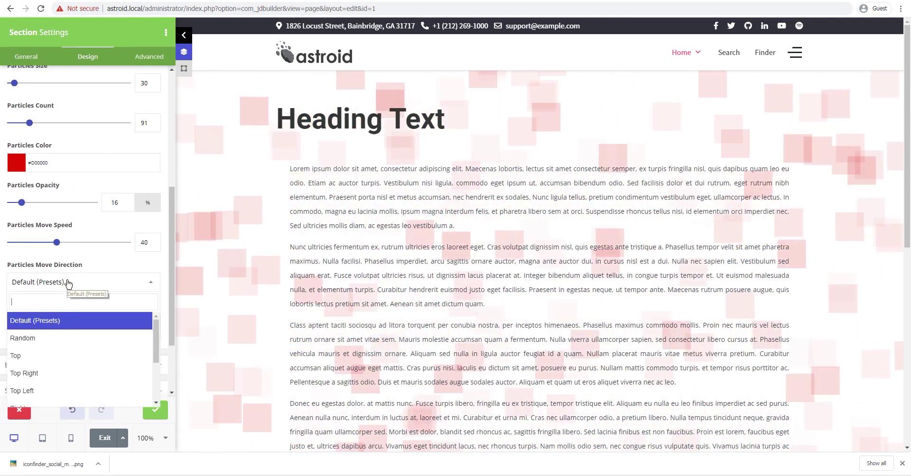
left_click_drag(27, 267, 84, 267)
left_click(69, 284)
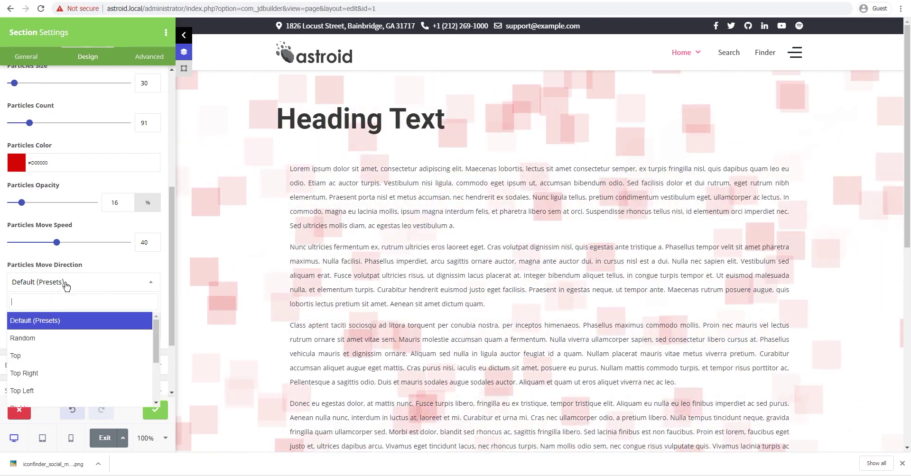
left_click(52, 337)
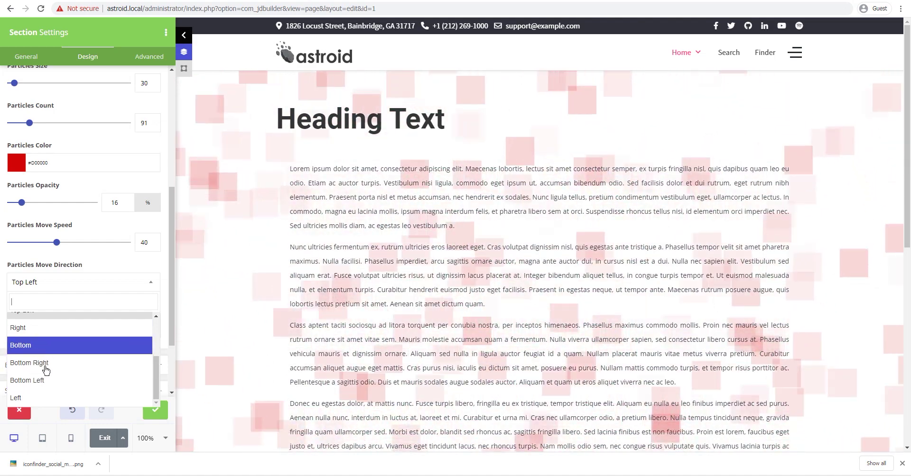
left_click(30, 344)
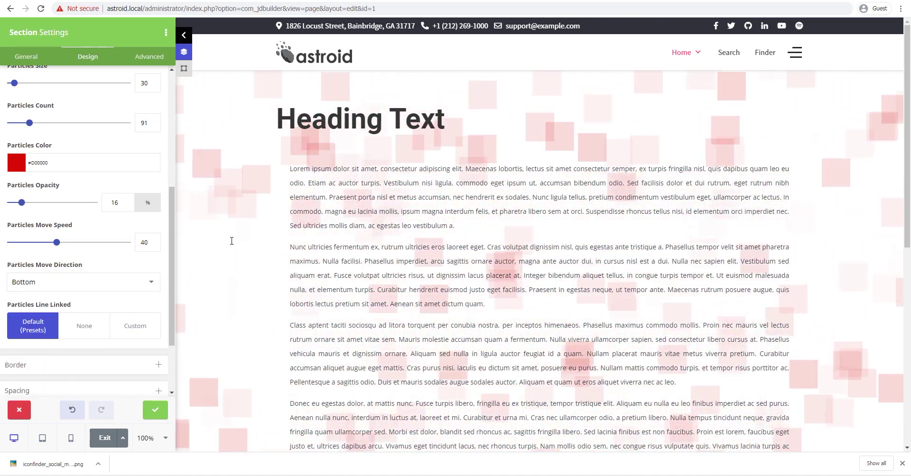
scroll(60, 180, "up", 5)
- Try Image as the particle shape, then switch the particle preset to Default
left_click(38, 280)
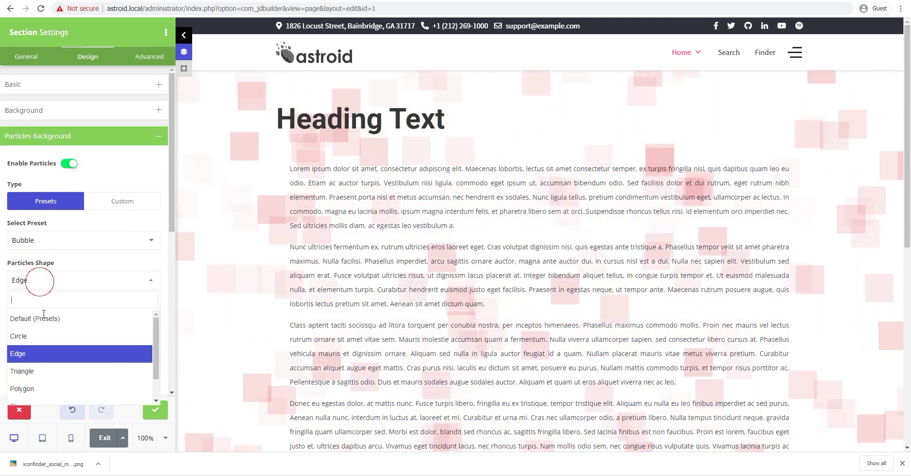
left_click(28, 396)
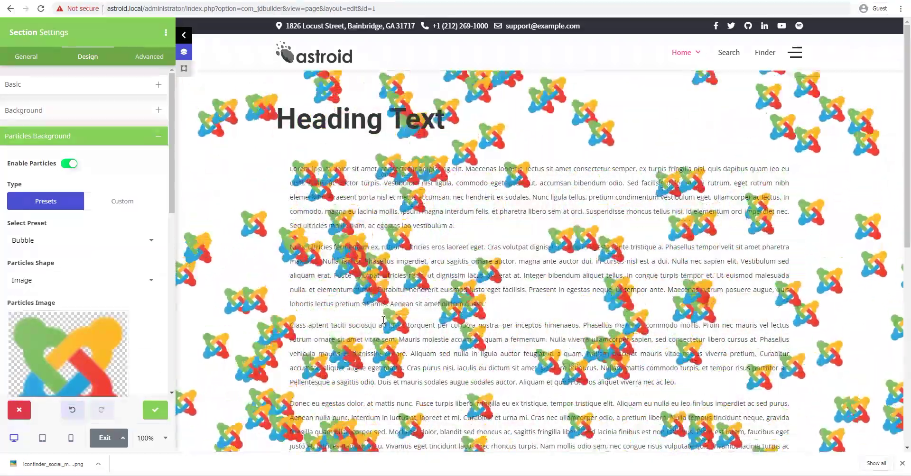
scroll(119, 287, "down", 6)
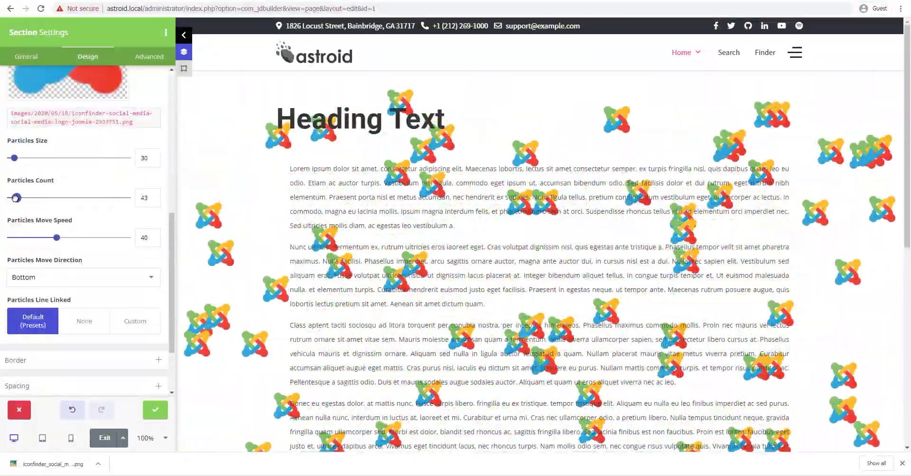
scroll(77, 195, "up", 5)
left_click(53, 194)
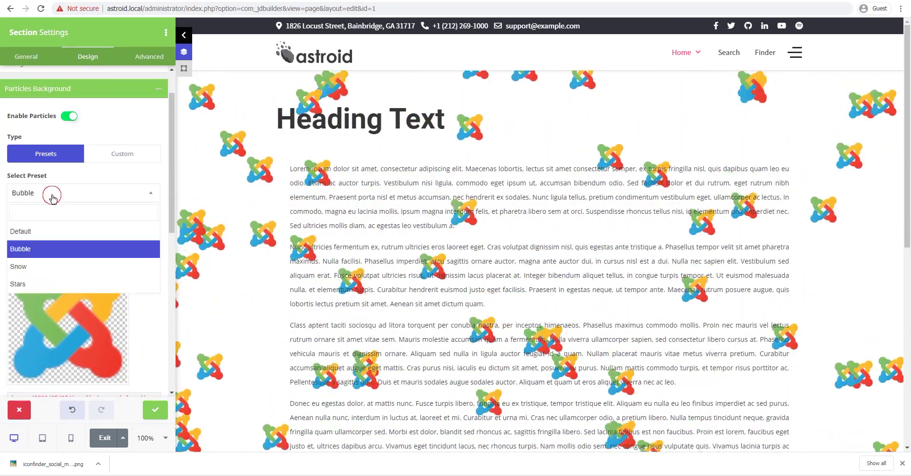
left_click(39, 232)
- Reset the particle shape and move direction to Default (Presets)
left_click(76, 233)
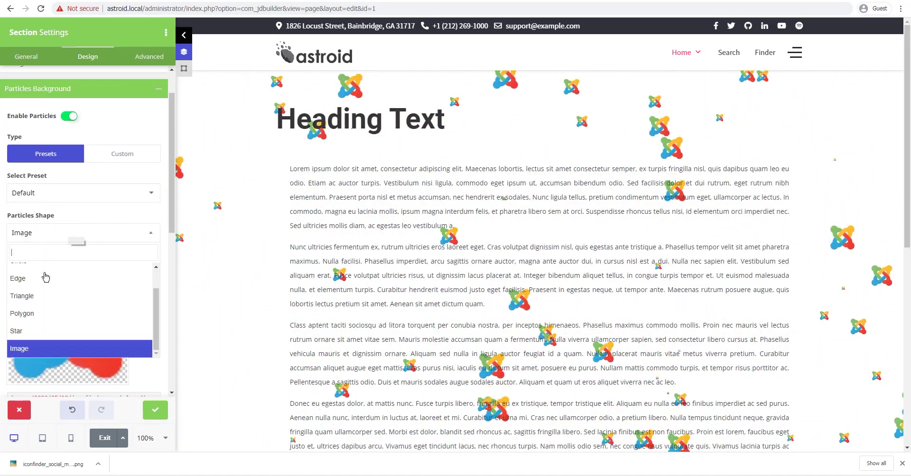
scroll(34, 285, "up", 2)
left_click(27, 289)
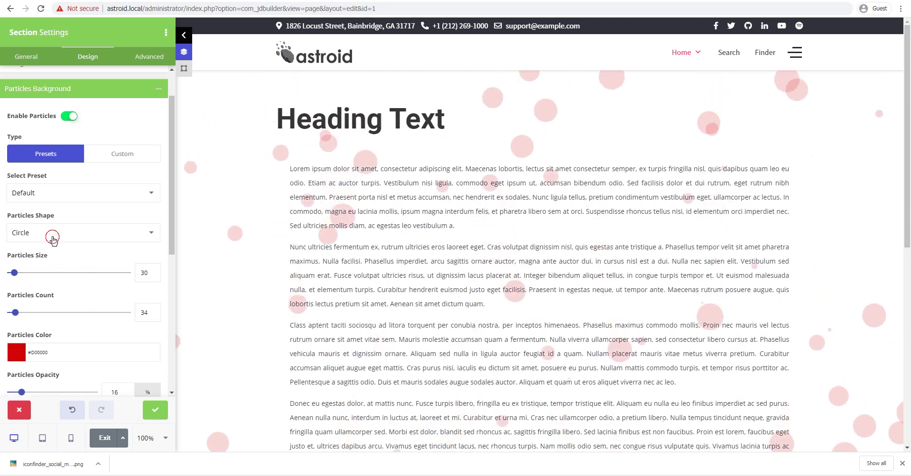
left_click(53, 237)
left_click(38, 267)
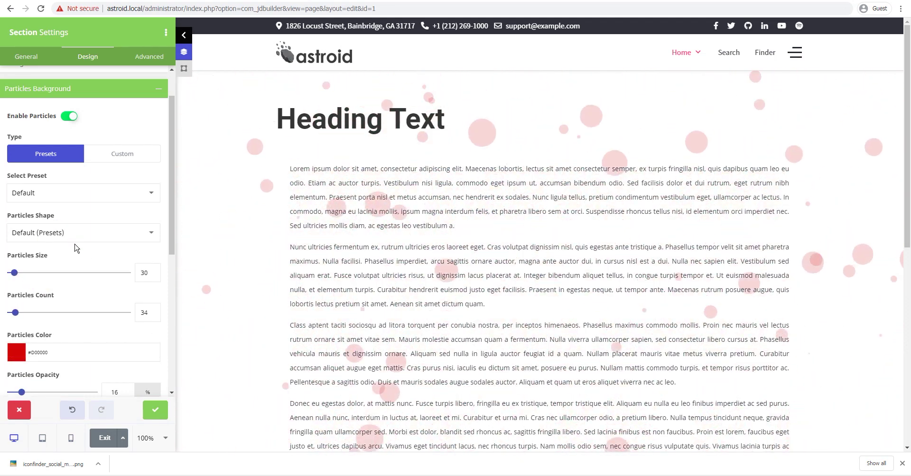
scroll(45, 294, "down", 4)
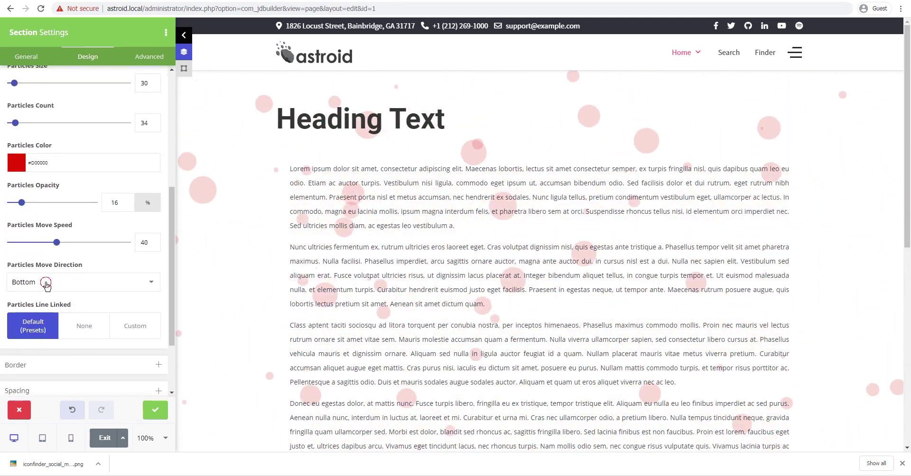
left_click(46, 284)
scroll(38, 324, "up", 3)
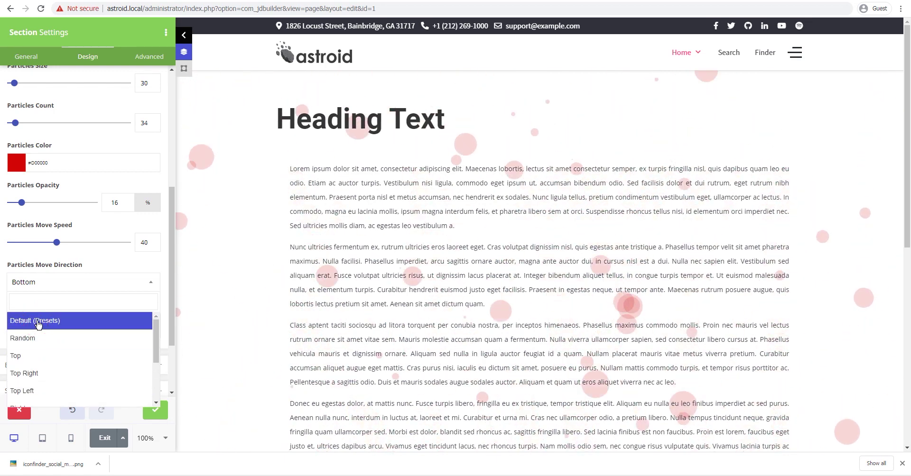
left_click(38, 324)
- Colour the particles near-black #040404 at 15% opacity
scroll(13, 215, "up", 1)
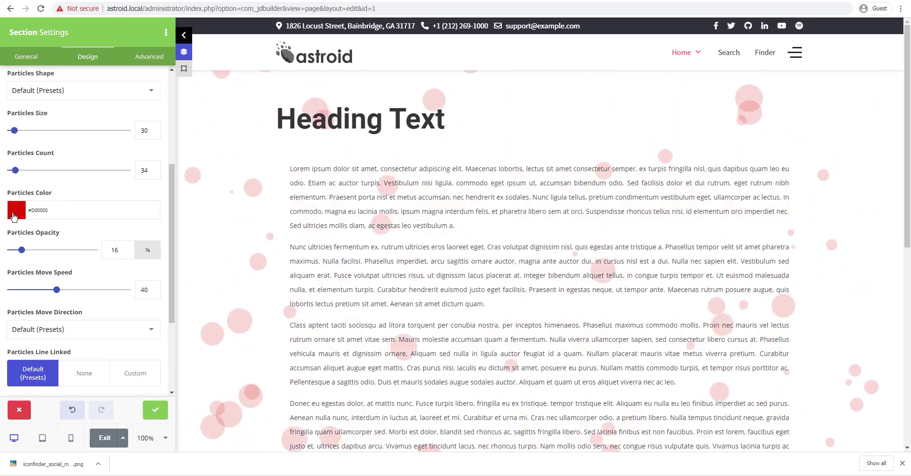
left_click(13, 216)
left_click(9, 267)
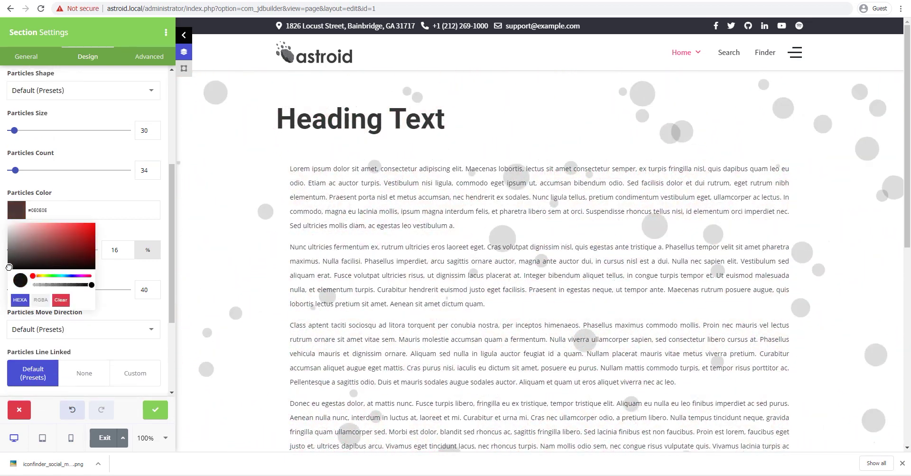
left_click(111, 275)
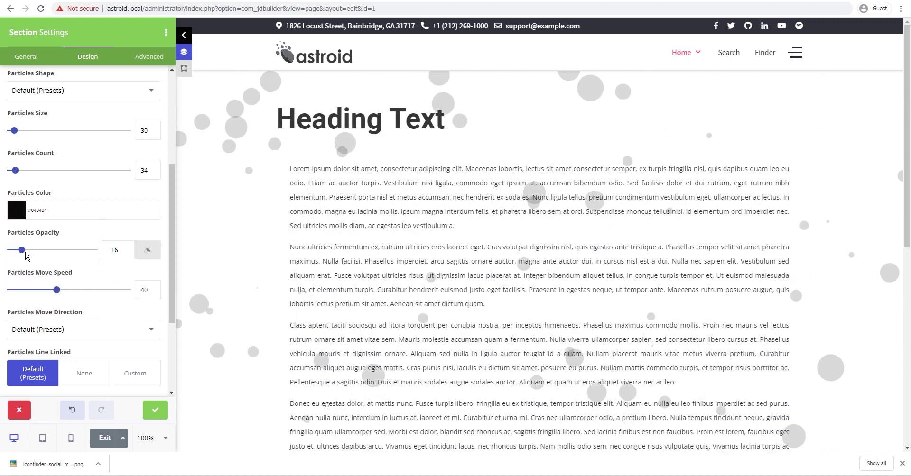
left_click_drag(23, 252, 21, 250)
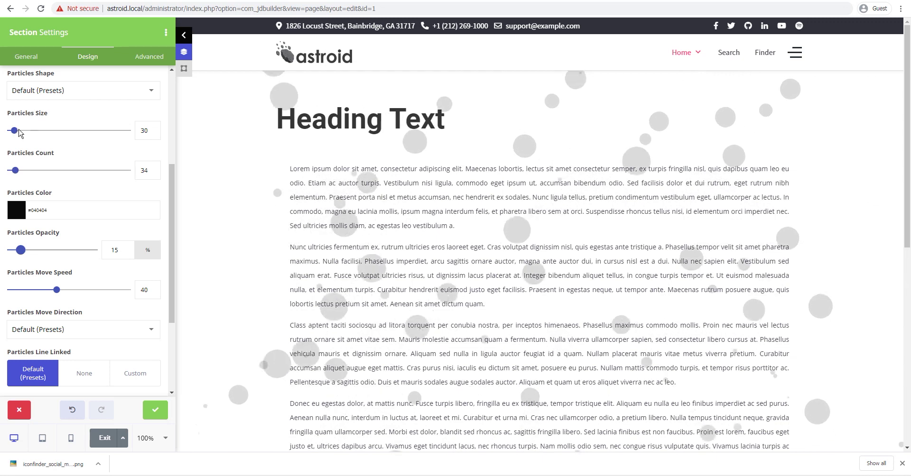
- Reduce the particle size from 18 down to 9, then close Section Settings with the checkmark
left_click_drag(19, 133, 11, 130)
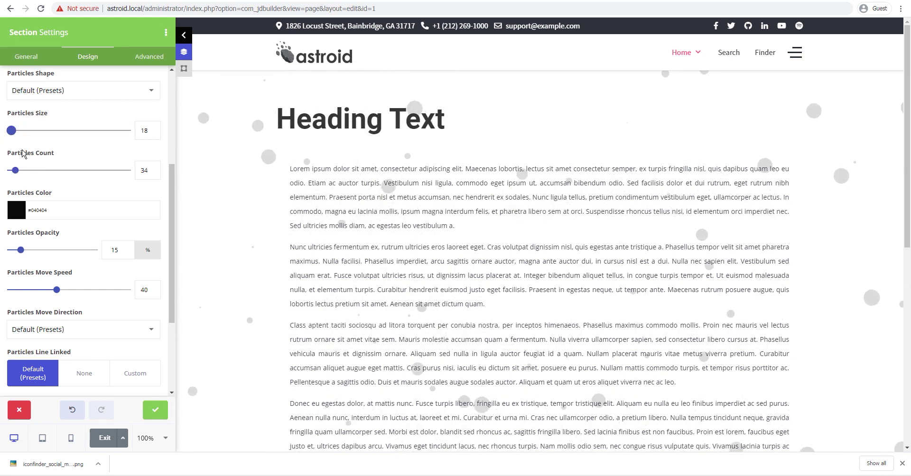
left_click_drag(12, 131, 7, 130)
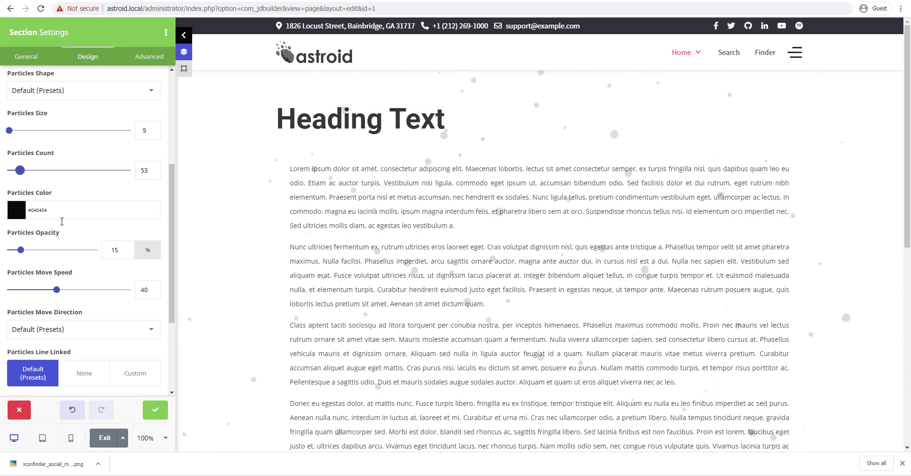
scroll(124, 336, "down", 2)
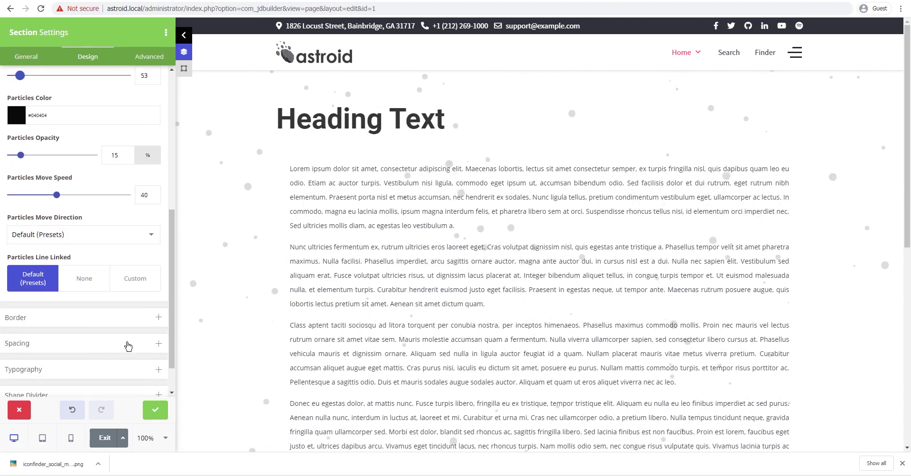
left_click(153, 407)
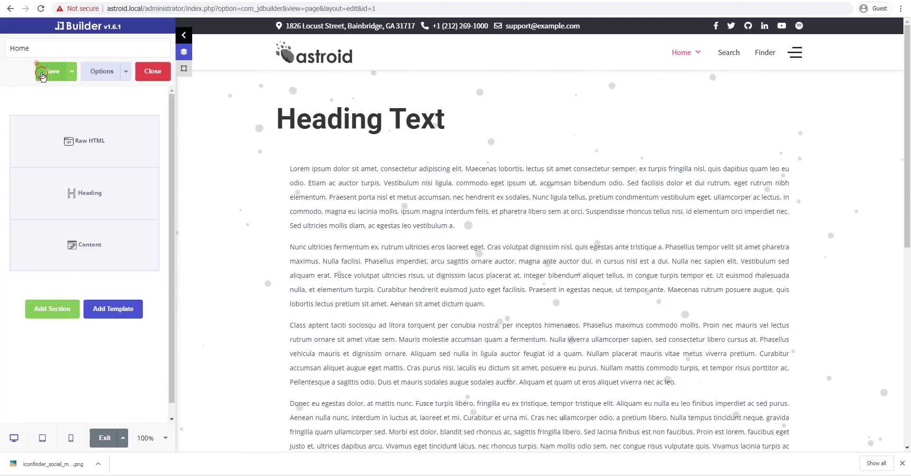
- Save the JD Builder page so the preview reloads with the faint grey particles
left_click(42, 75)
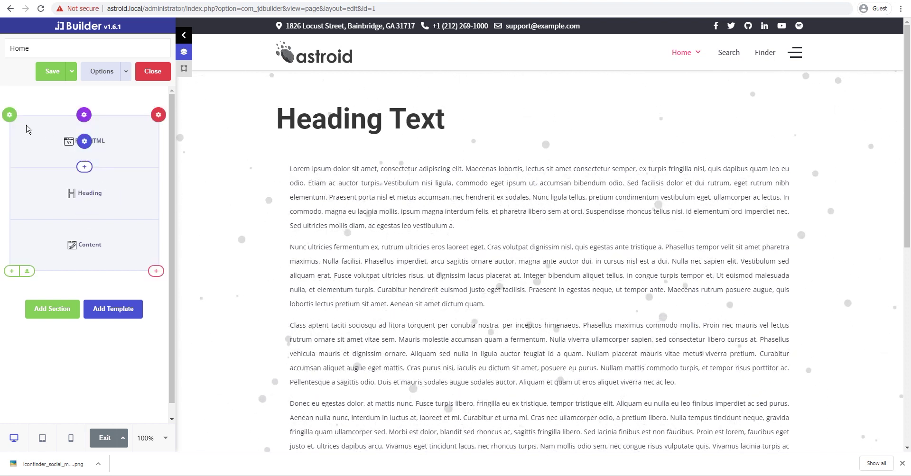
- Switch the particle line links to Custom and colour them dark grey
left_click(9, 114)
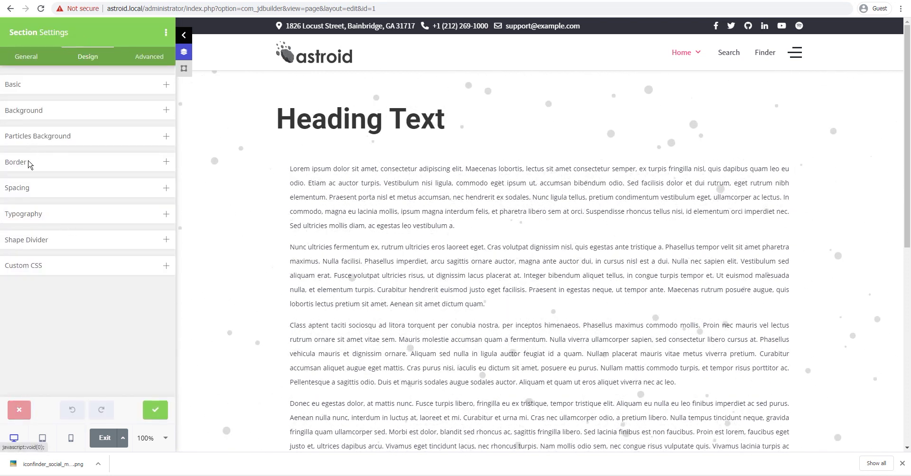
left_click(28, 163)
left_click(34, 136)
scroll(90, 275, "down", 4)
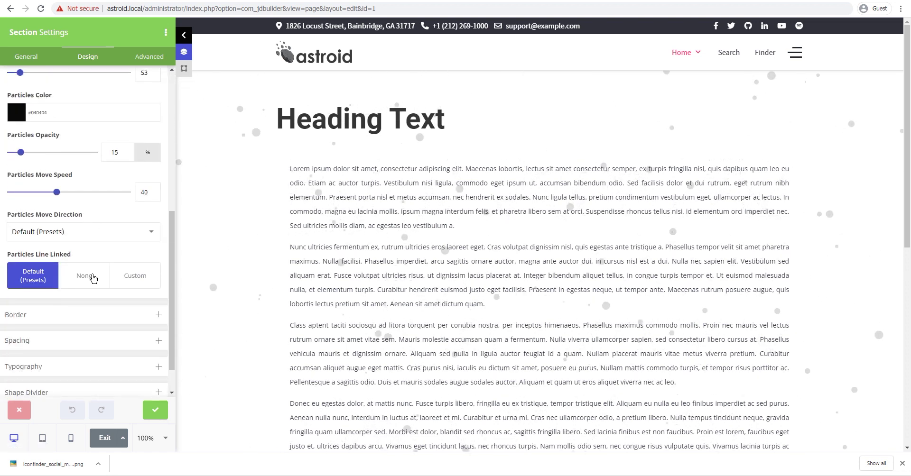
scroll(94, 279, "down", 1)
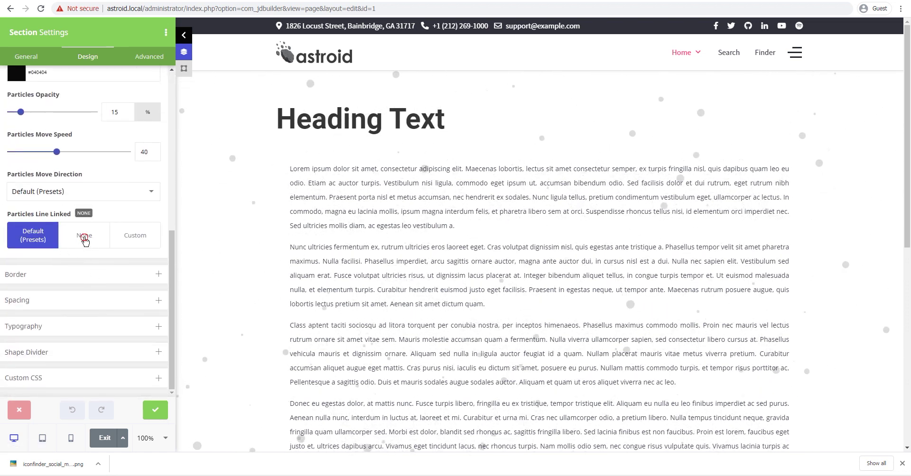
left_click(85, 240)
left_click(142, 239)
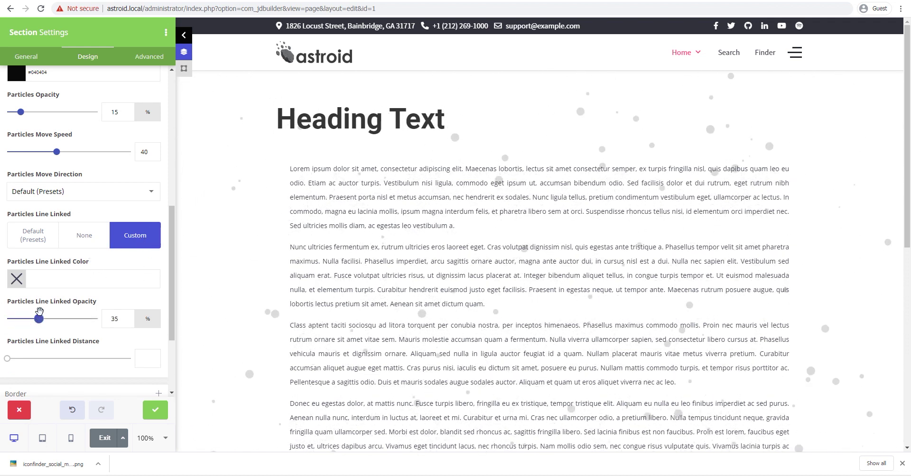
left_click(16, 278)
left_click_drag(33, 308, 10, 325)
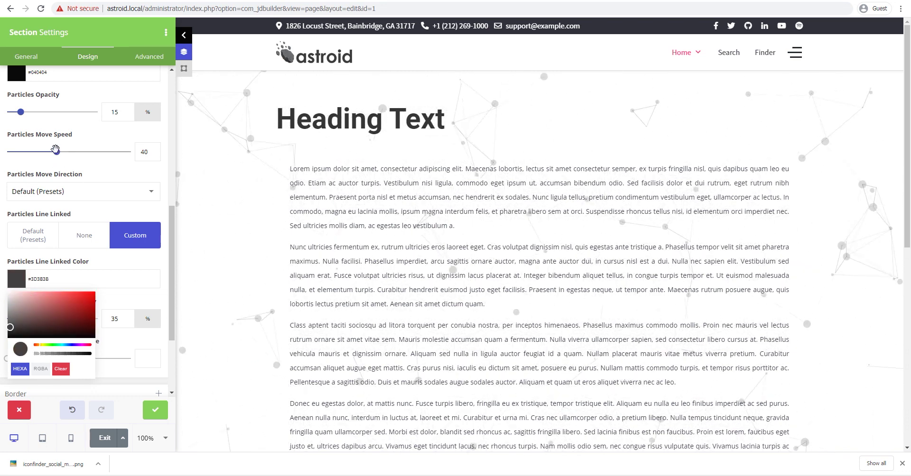
- Slow particle movement to speed 18, set line link distance to about 109, and apply
left_click_drag(56, 150, 29, 151)
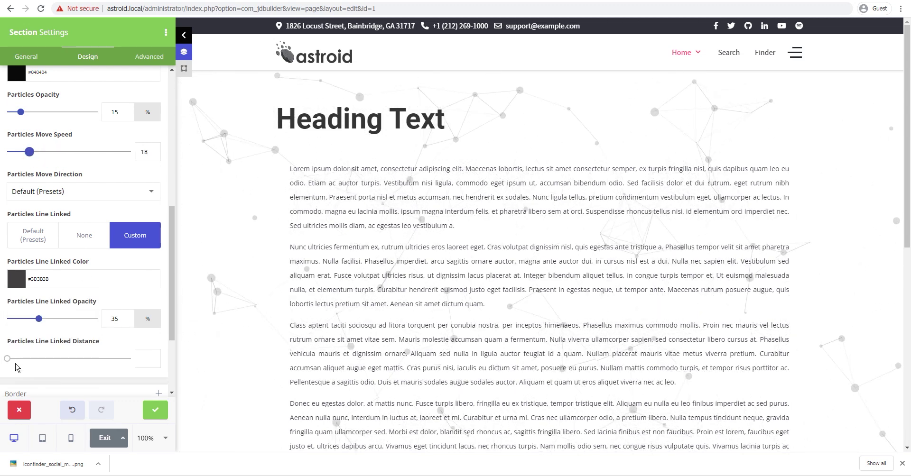
left_click_drag(7, 359, 44, 358)
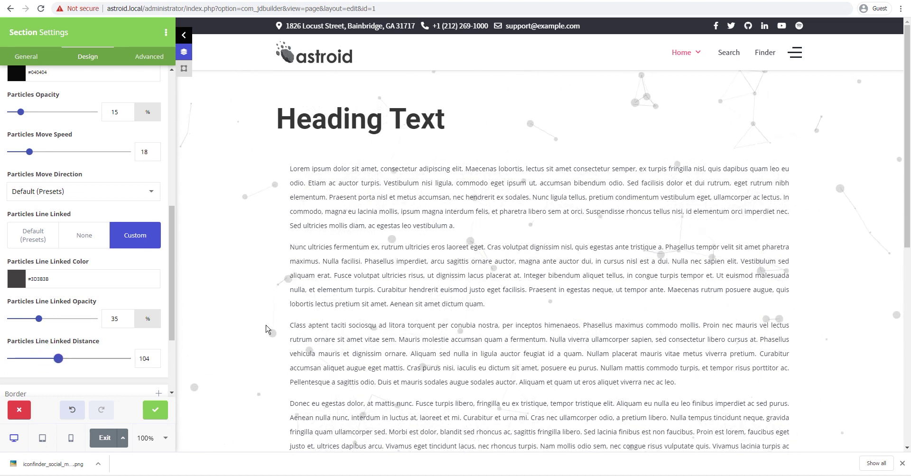
left_click_drag(58, 359, 35, 357)
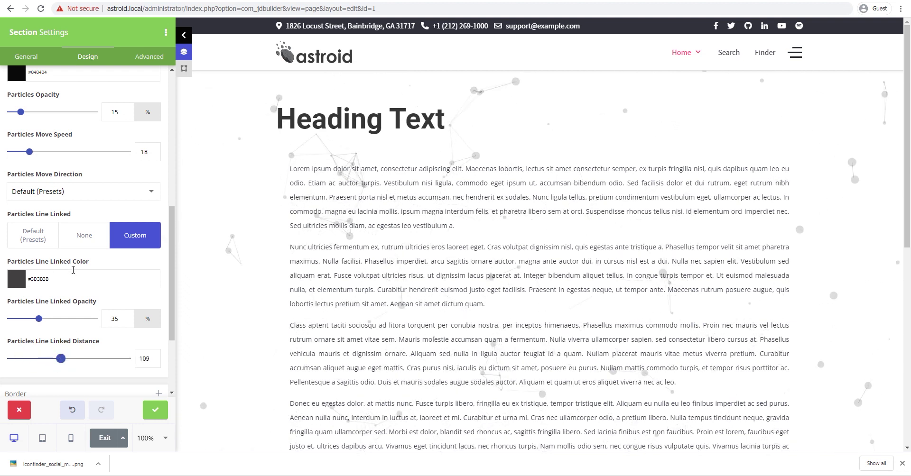
left_click(150, 410)
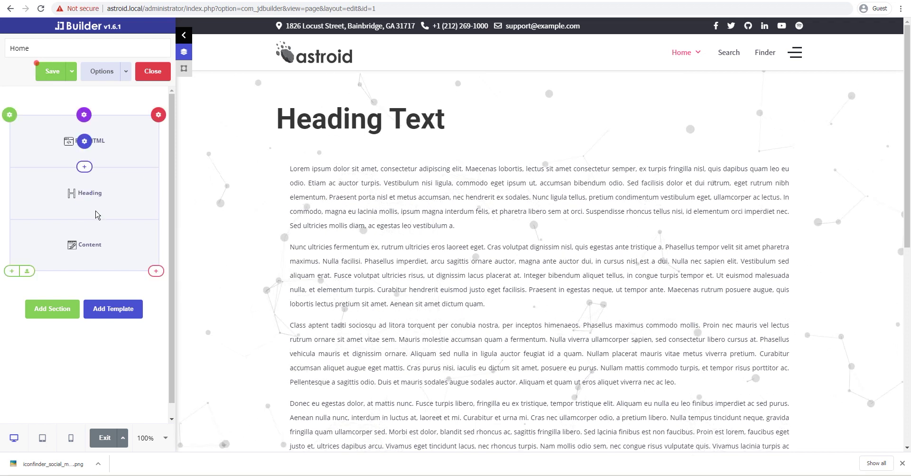
- Try a deep red section background colour, then switch to an image background with the colour cleared
left_click(10, 120)
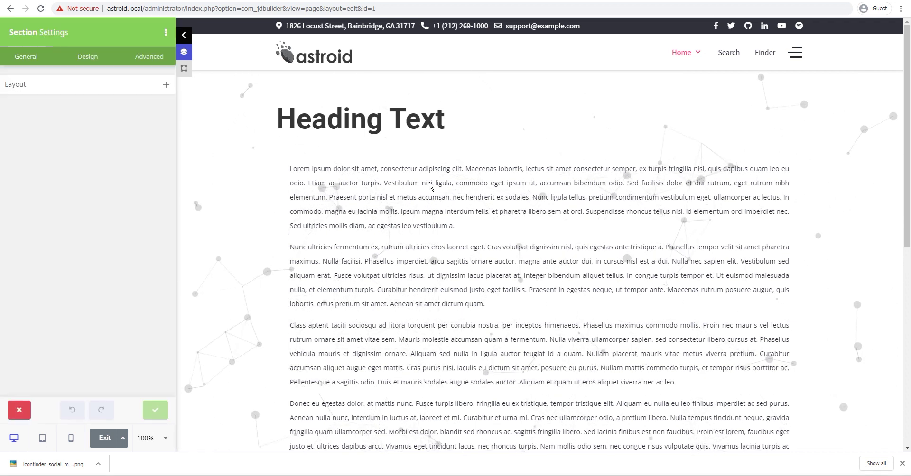
left_click(88, 57)
left_click(49, 113)
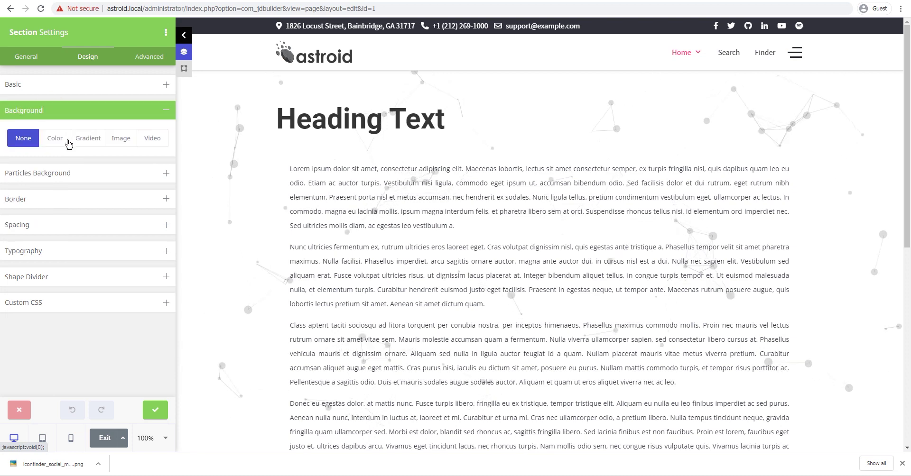
left_click(54, 138)
left_click(23, 183)
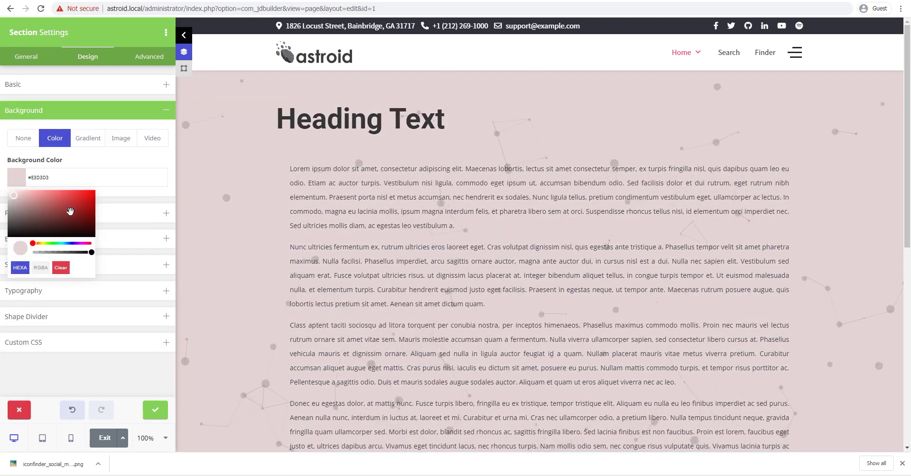
left_click(82, 206)
mouse_move(75, 215)
left_mouse_down()
mouse_move(90, 228)
mouse_move(63, 221)
left_mouse_up()
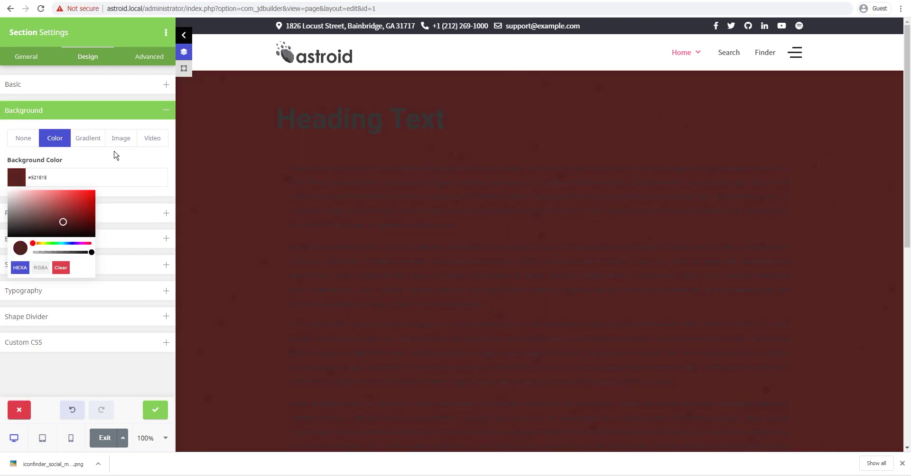
left_click(120, 138)
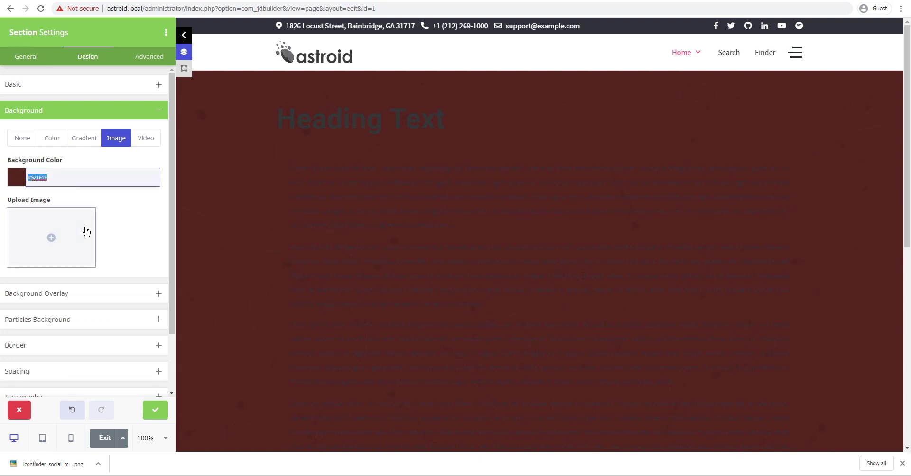
key("BackSpace")
- Choose the office meeting photo from the Media Library's 2020/05/18 folder as the background
left_click(35, 237)
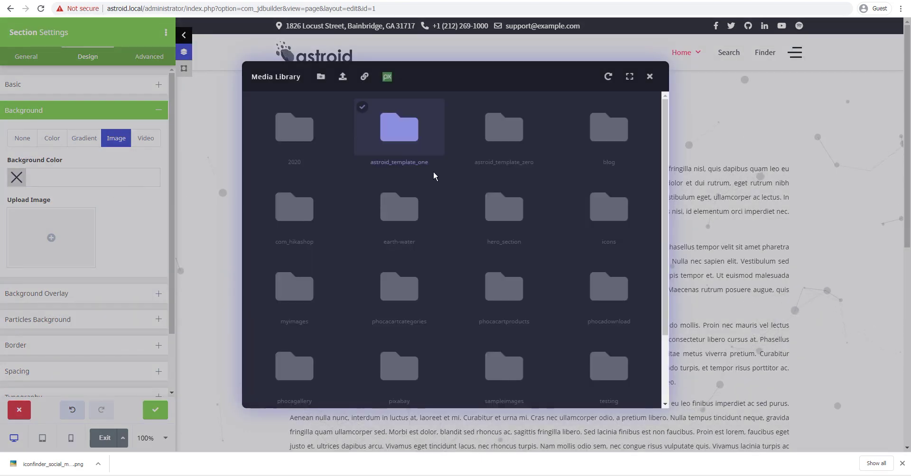
double_click(290, 134)
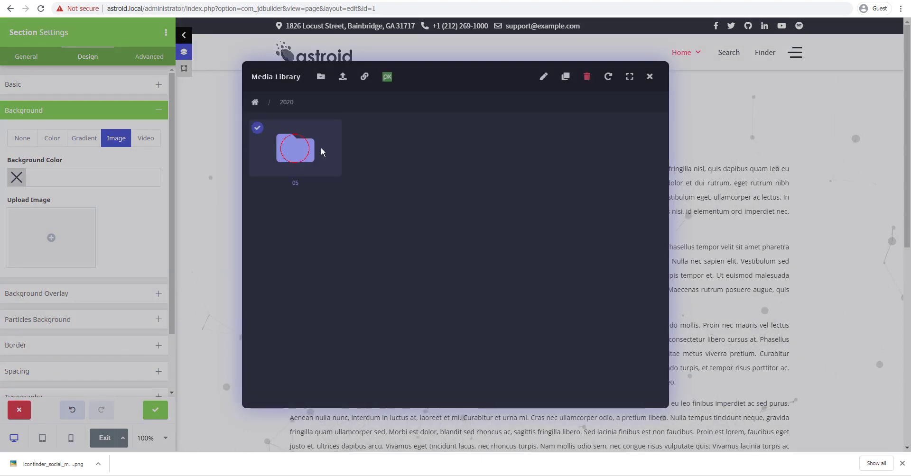
double_click(320, 147)
double_click(401, 151)
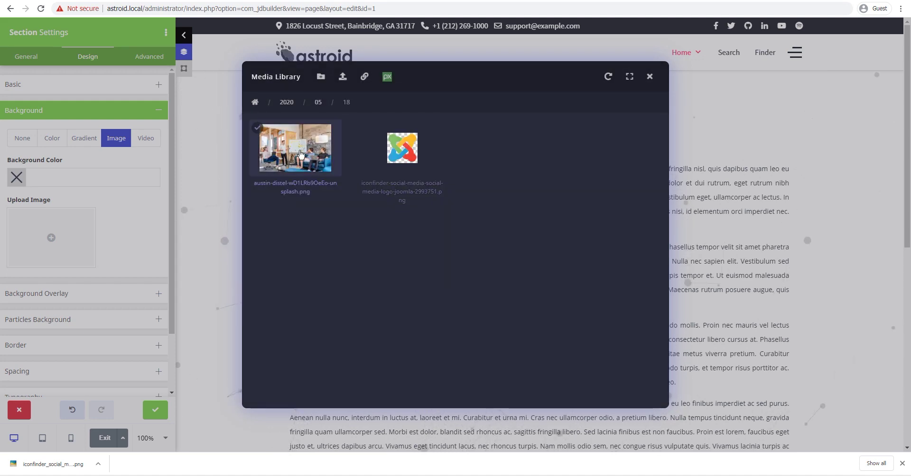
double_click(295, 149)
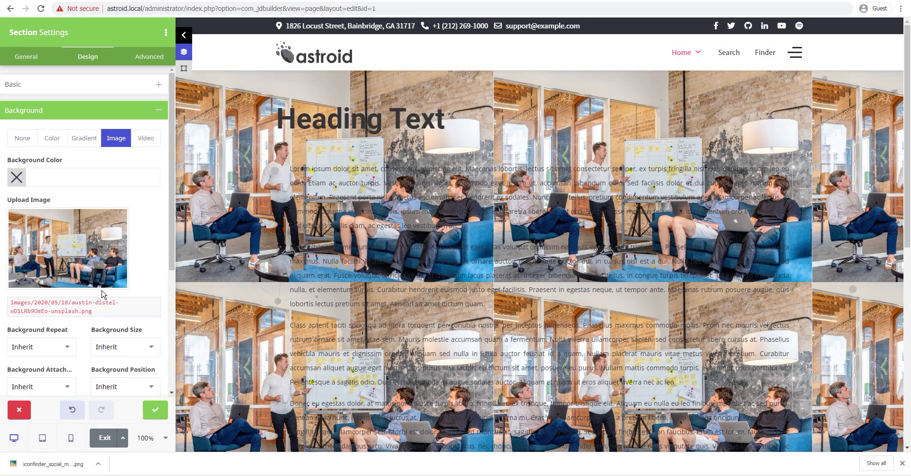
- Set Background Repeat to No Repeat and Background Size to Cover
scroll(102, 294, "down", 2)
left_click(40, 253)
left_click(69, 313)
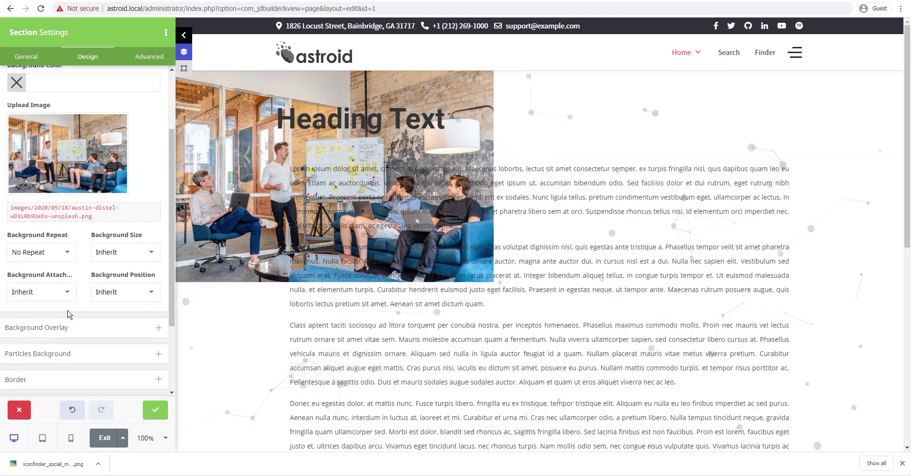
left_click(126, 256)
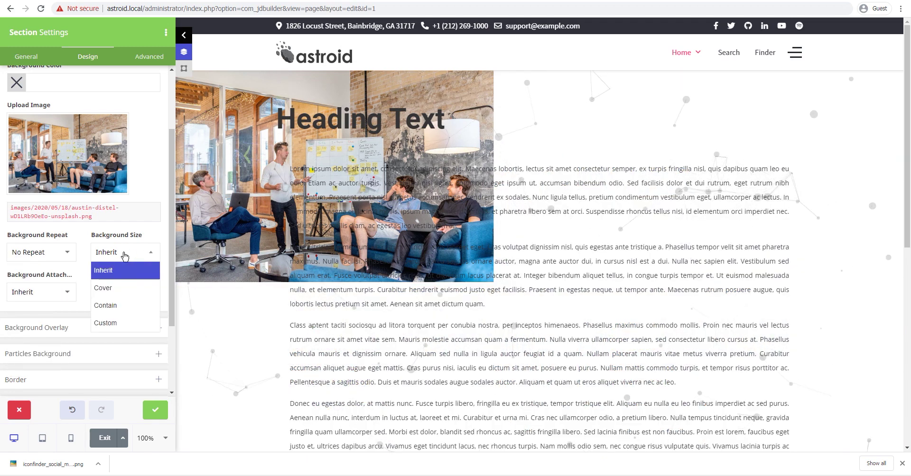
left_click(116, 286)
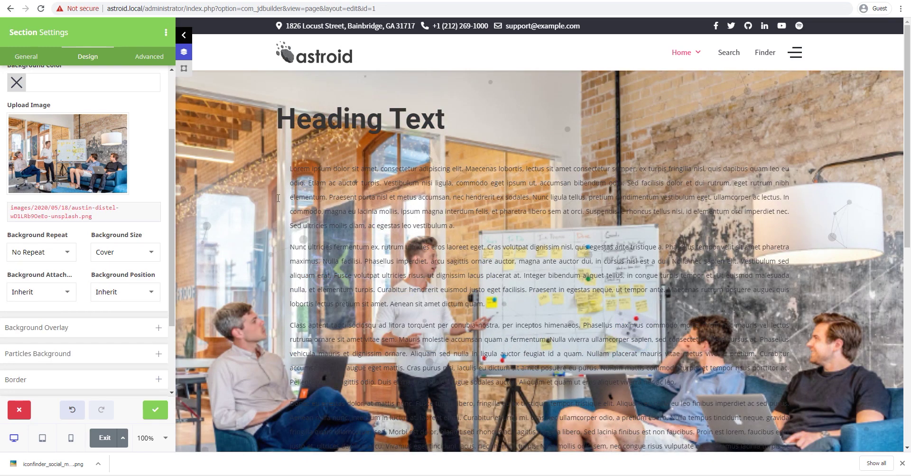
- Collapse the background options and look over the Background Overlay settings
scroll(71, 114, "up", 2)
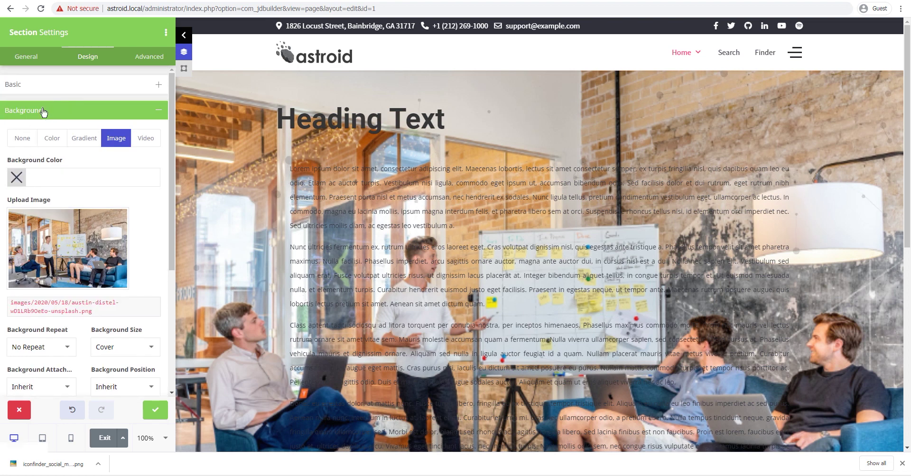
left_click(42, 111)
left_click(85, 136)
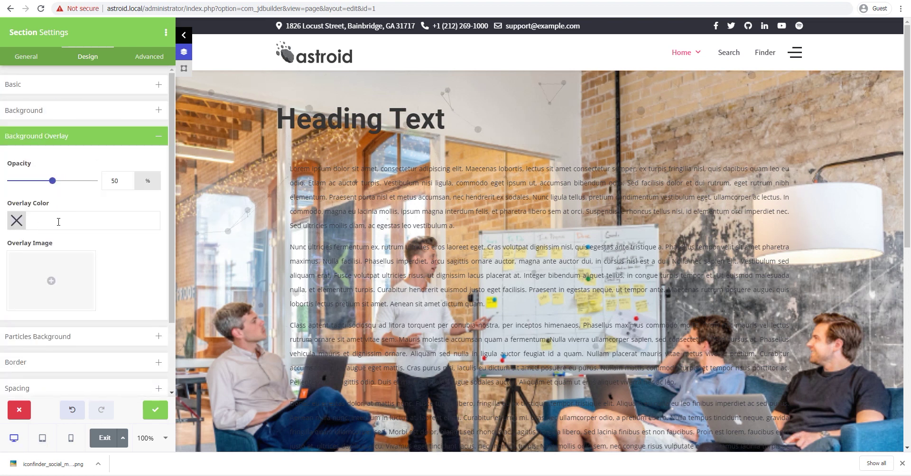
scroll(59, 223, "down", 2)
scroll(52, 190, "up", 2)
left_click(45, 136)
- Set Particles Line Linked back to Default (Presets) in the Particles Background options
left_click(90, 165)
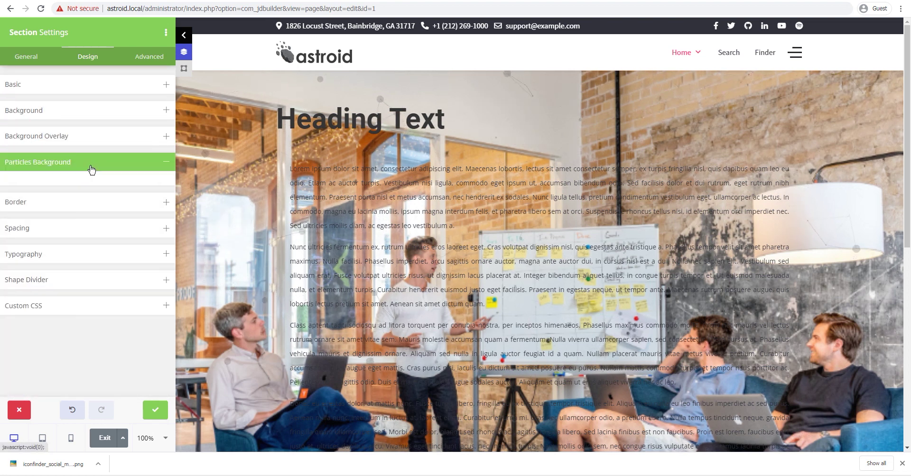
scroll(86, 225, "down", 2)
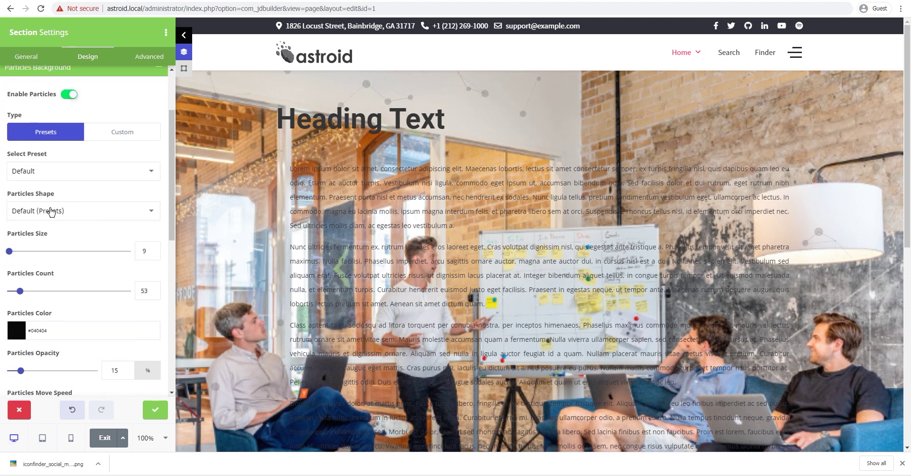
scroll(62, 256, "down", 6)
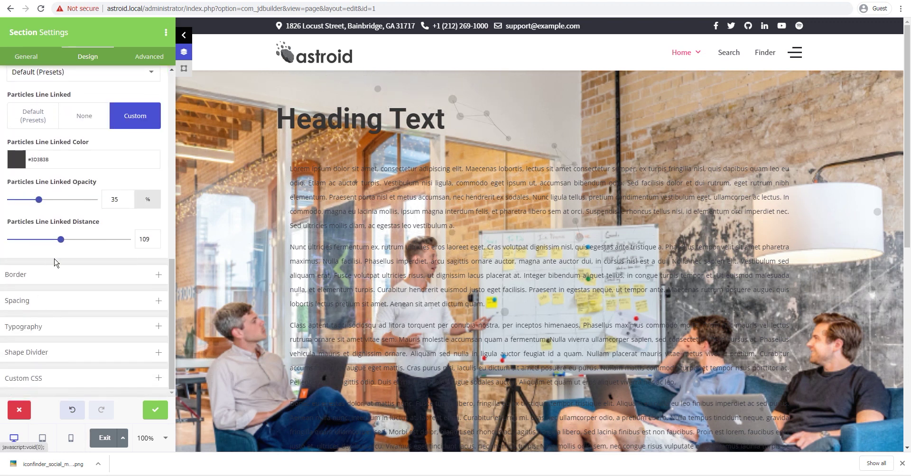
scroll(61, 227, "up", 3)
left_click(36, 204)
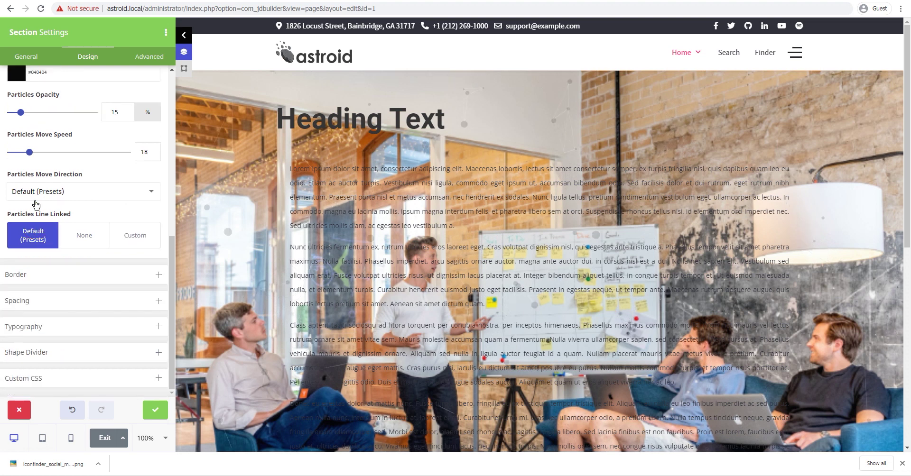
scroll(74, 200, "up", 3)
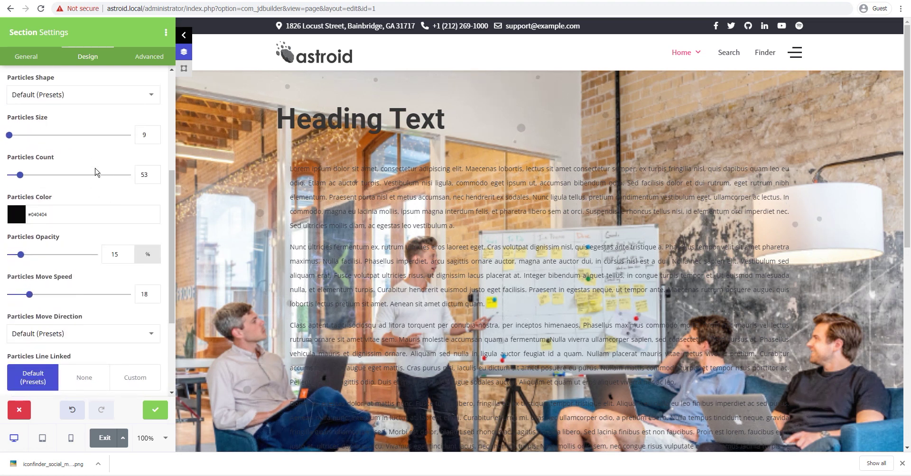
scroll(96, 172, "up", 4)
- Set the particles Type to Custom and view the particles.js generator site before returning to the builder
left_click(110, 204)
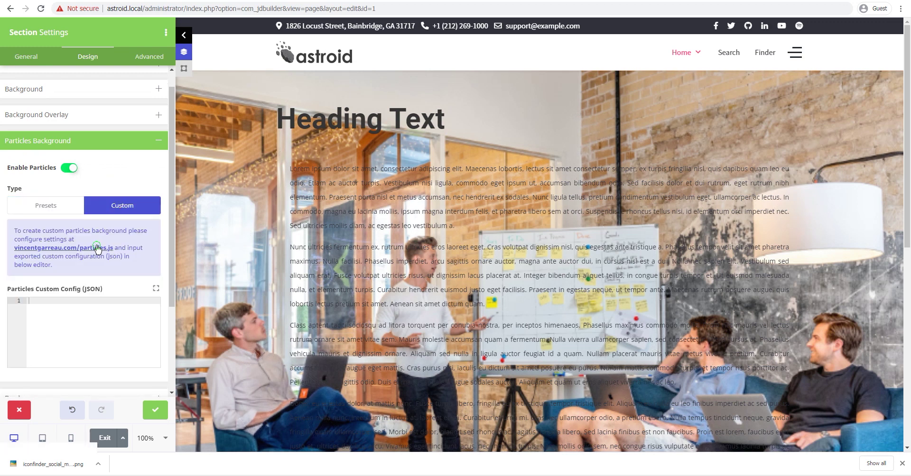
left_click(63, 247)
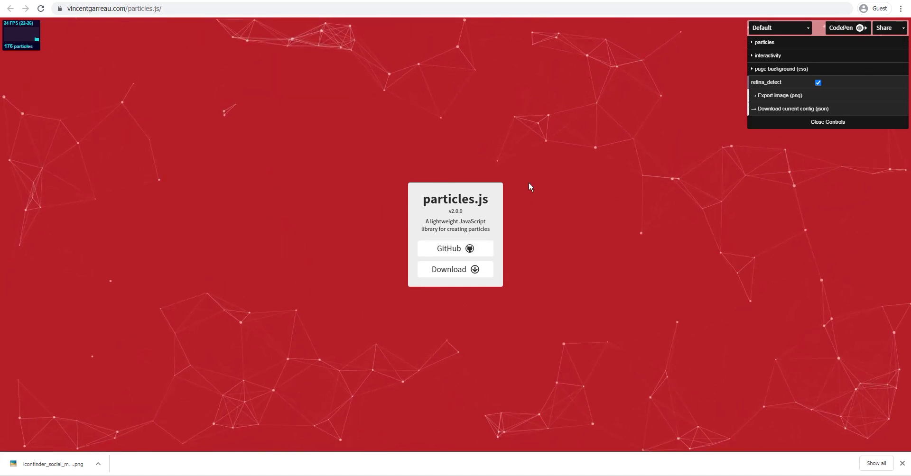
key("ctrl+Tab")
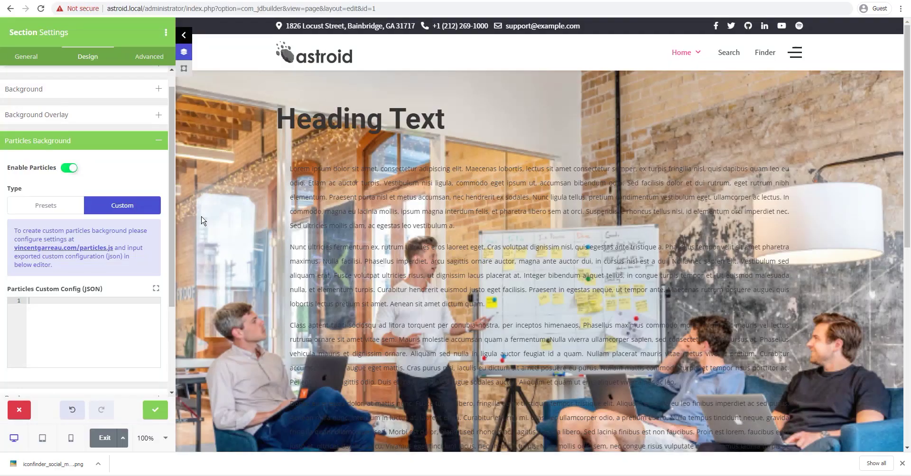